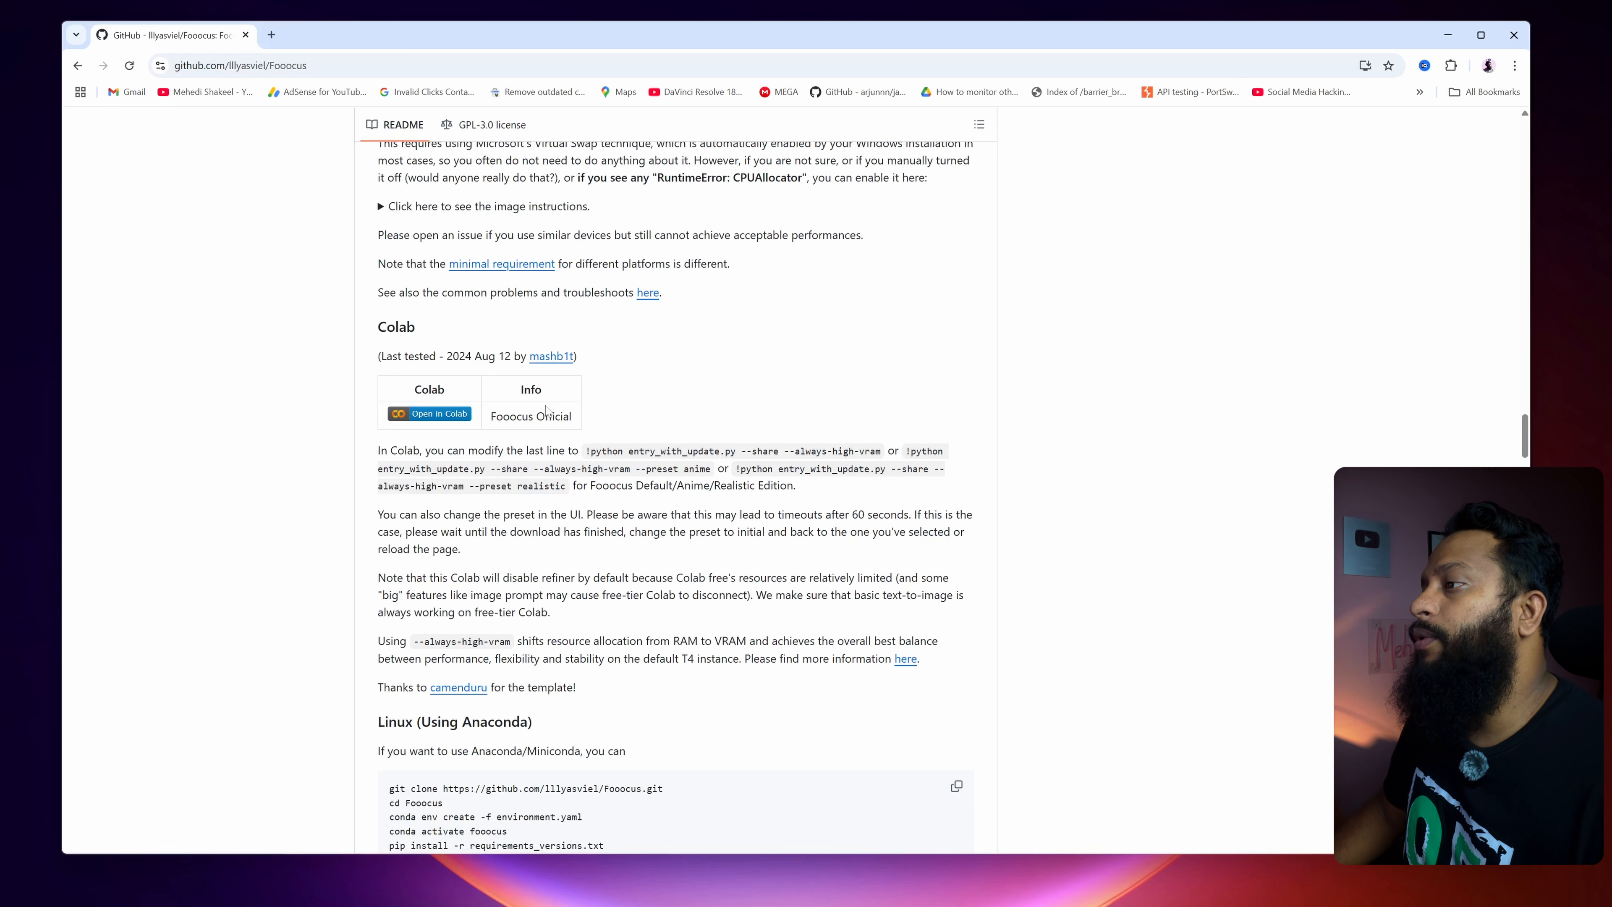
# Open the official Fooocus notebook in Colab from the GitHub README and connect it to a runtime
pyautogui.click(442, 417)
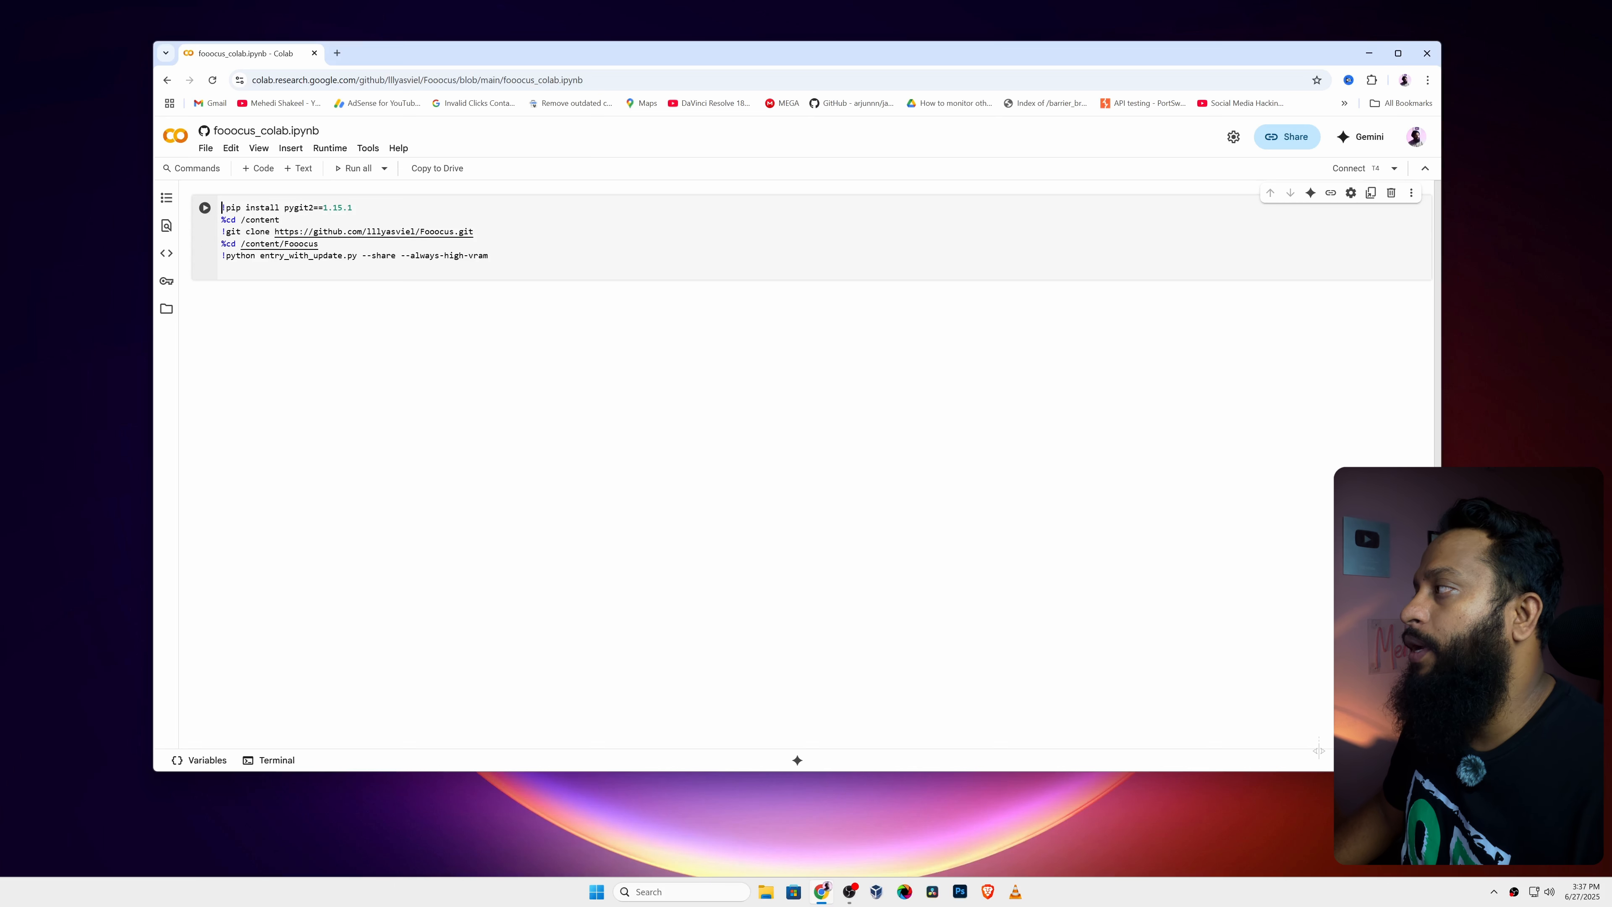
pyautogui.click(1356, 168)
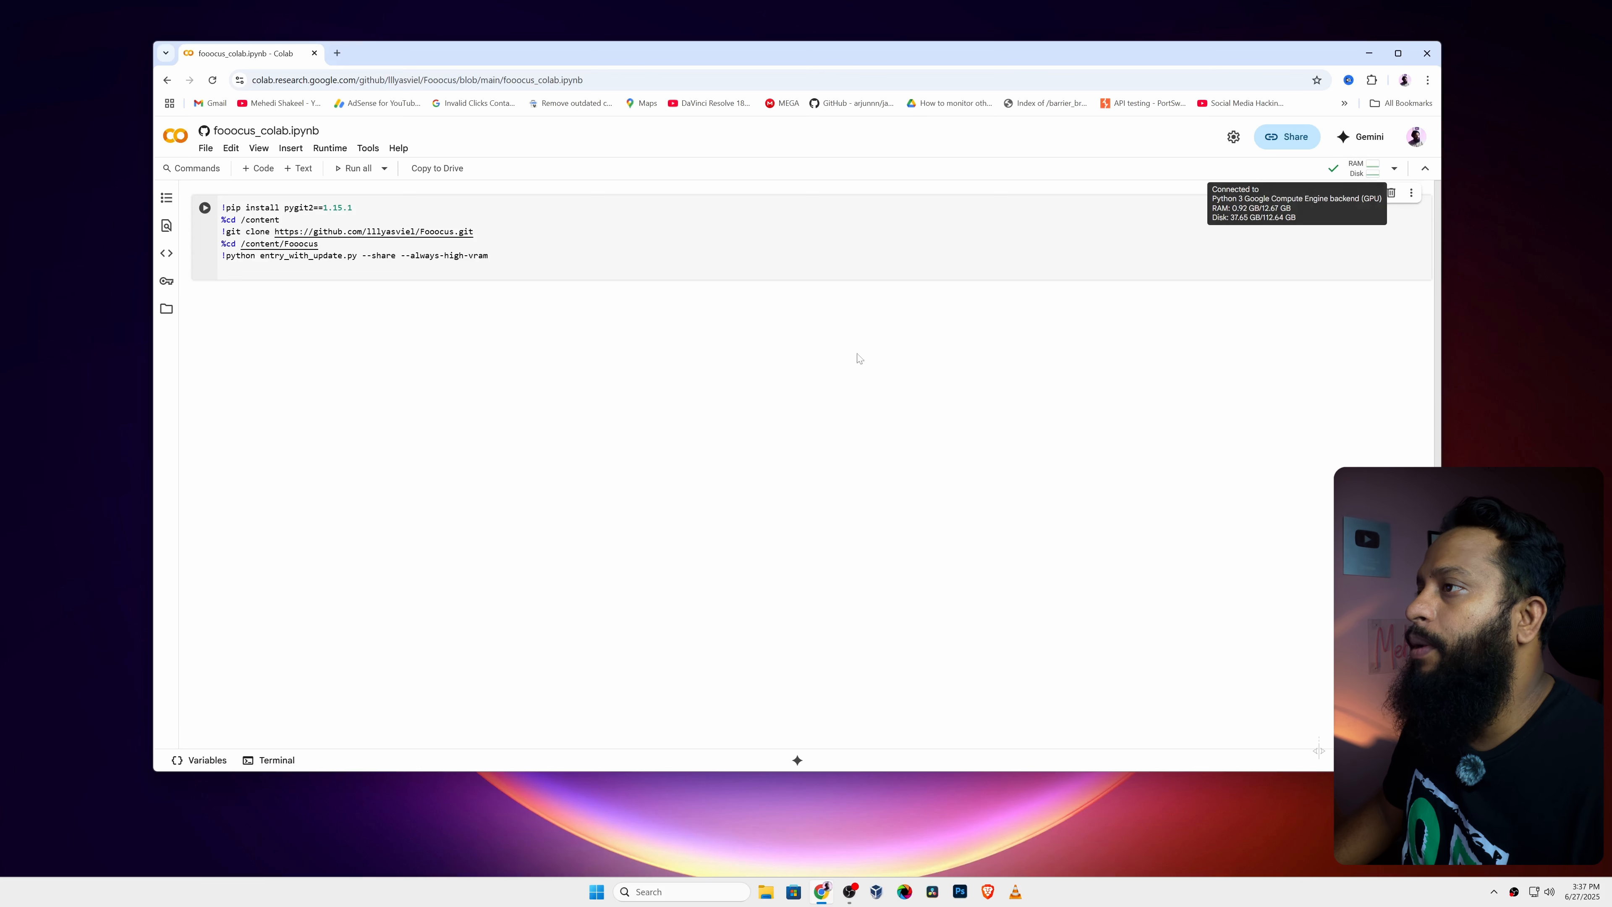
pyautogui.click(1373, 170)
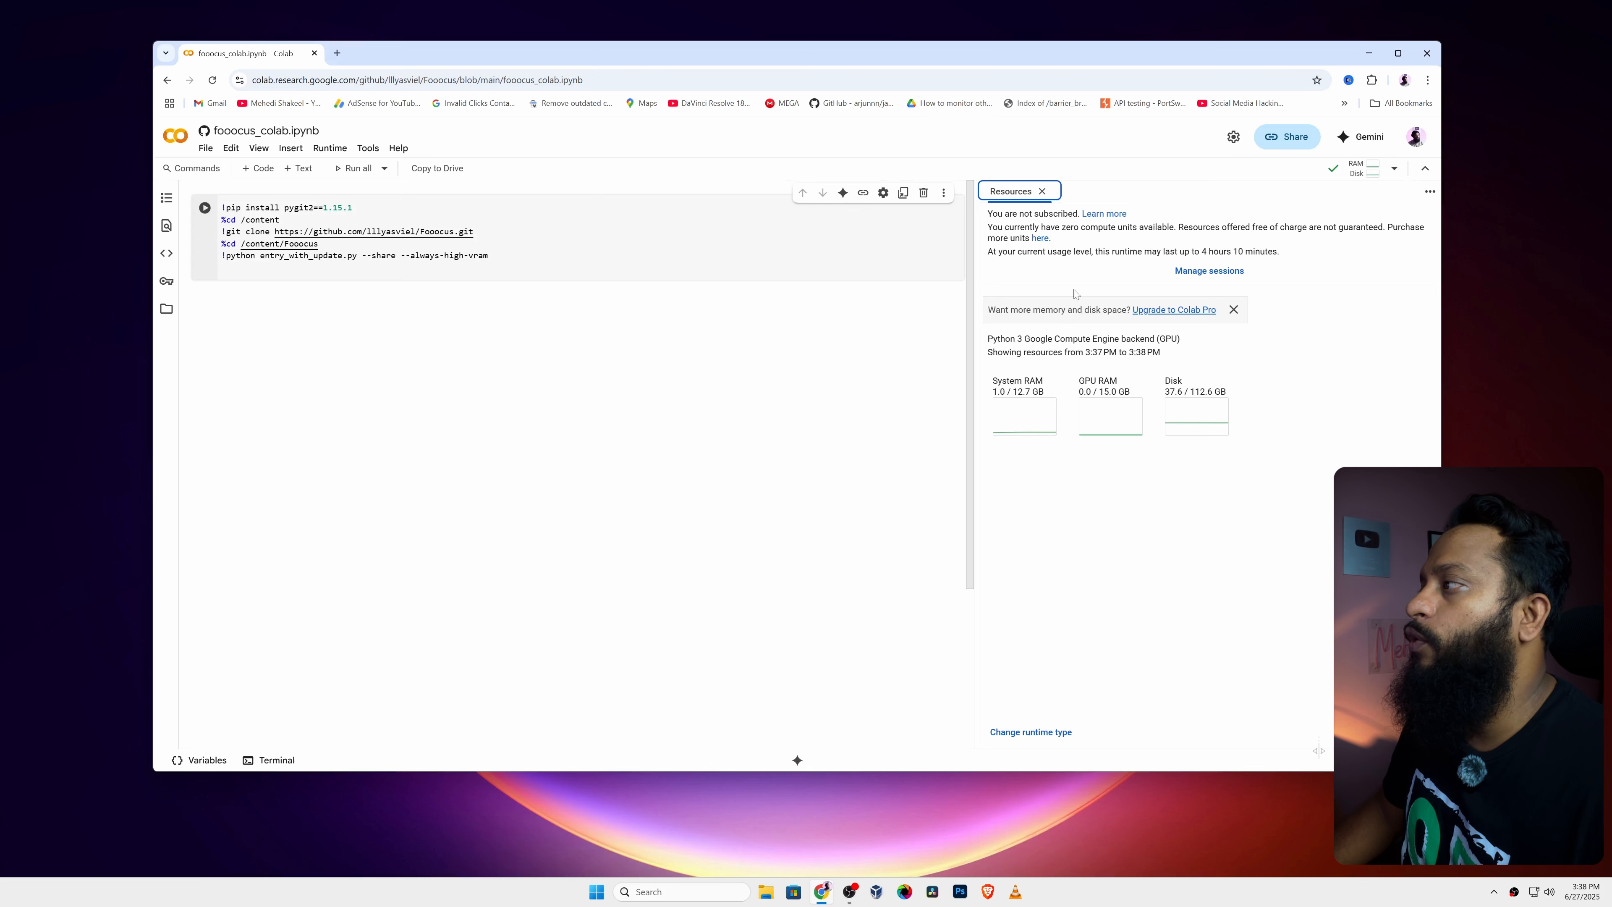
pyautogui.click(1362, 169)
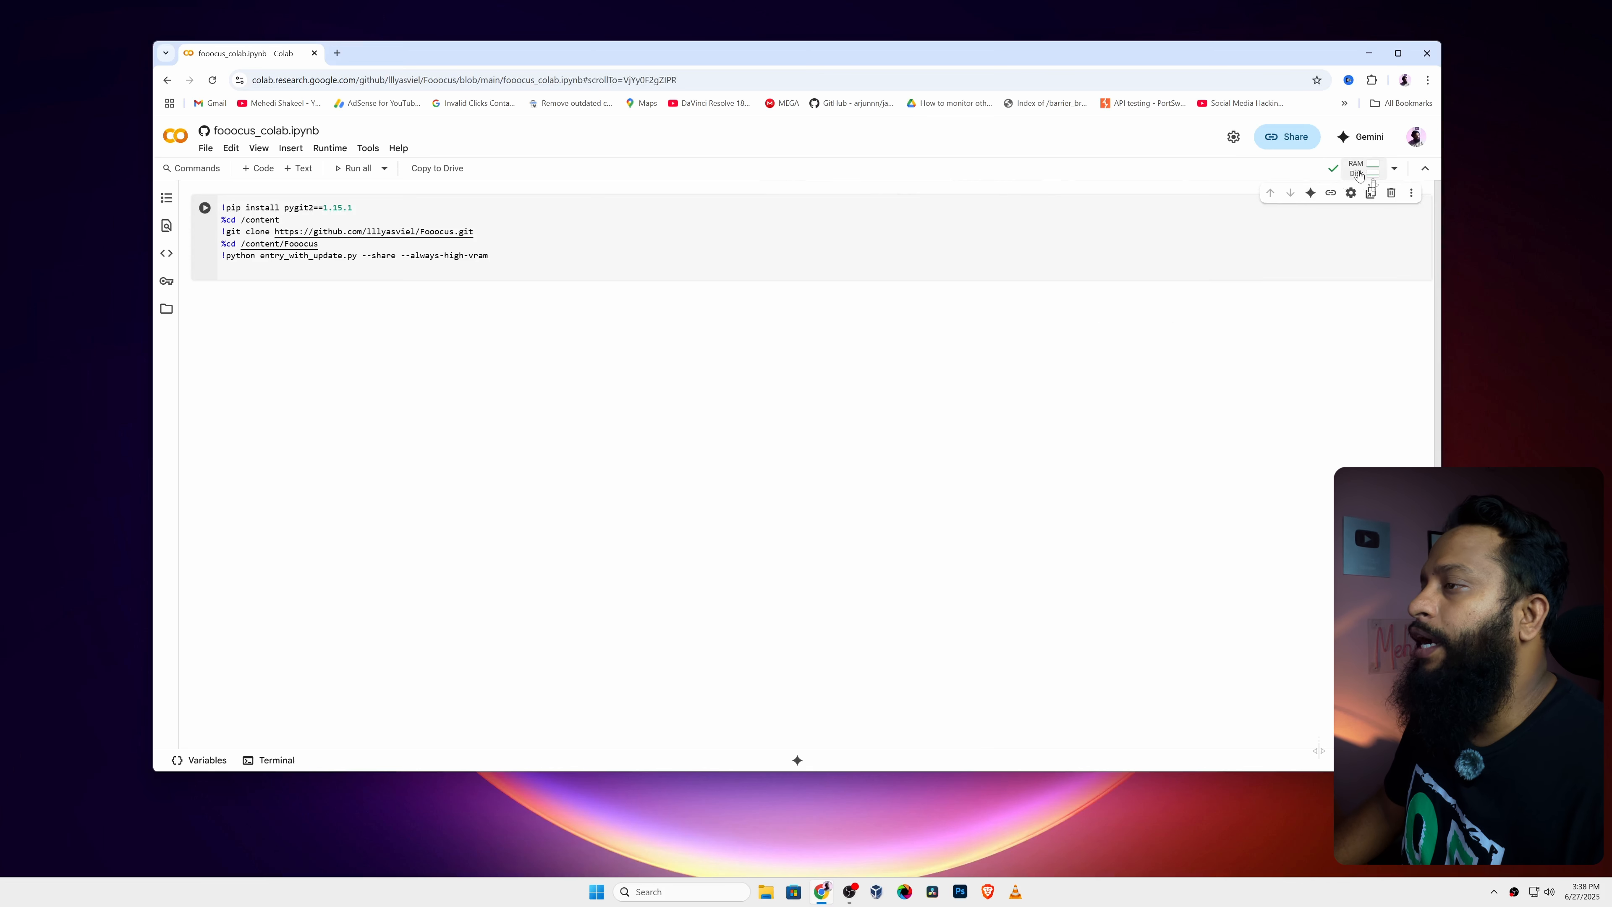
# Run the Fooocus installation cell despite it not being authored by Google, and open the generated public gradio.live URL
pyautogui.click(204, 209)
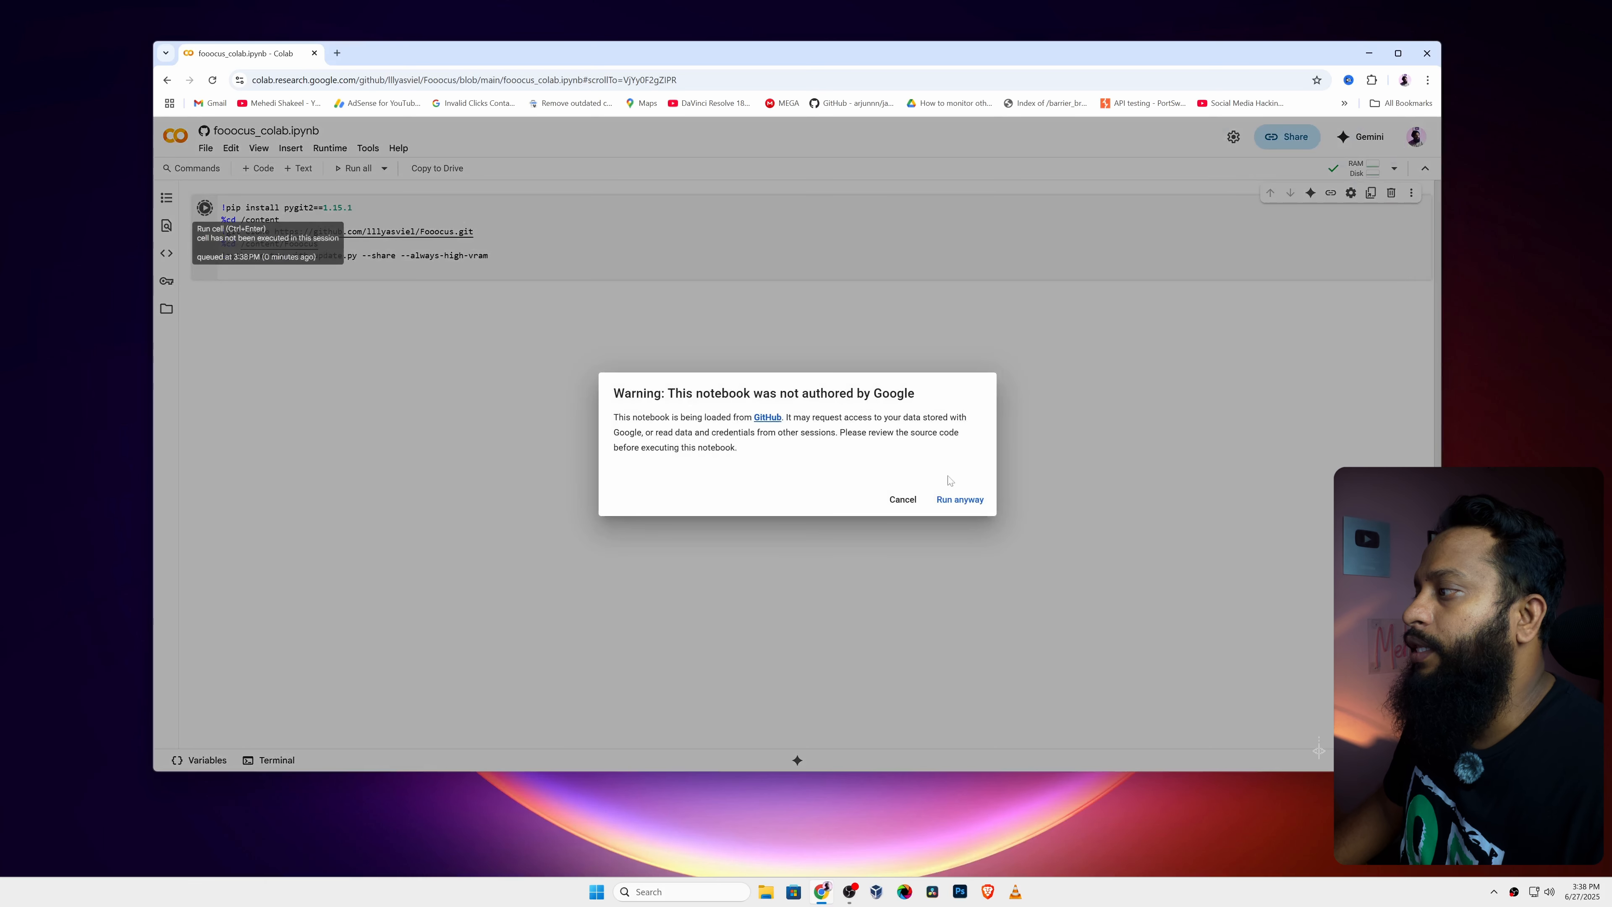
pyautogui.click(958, 501)
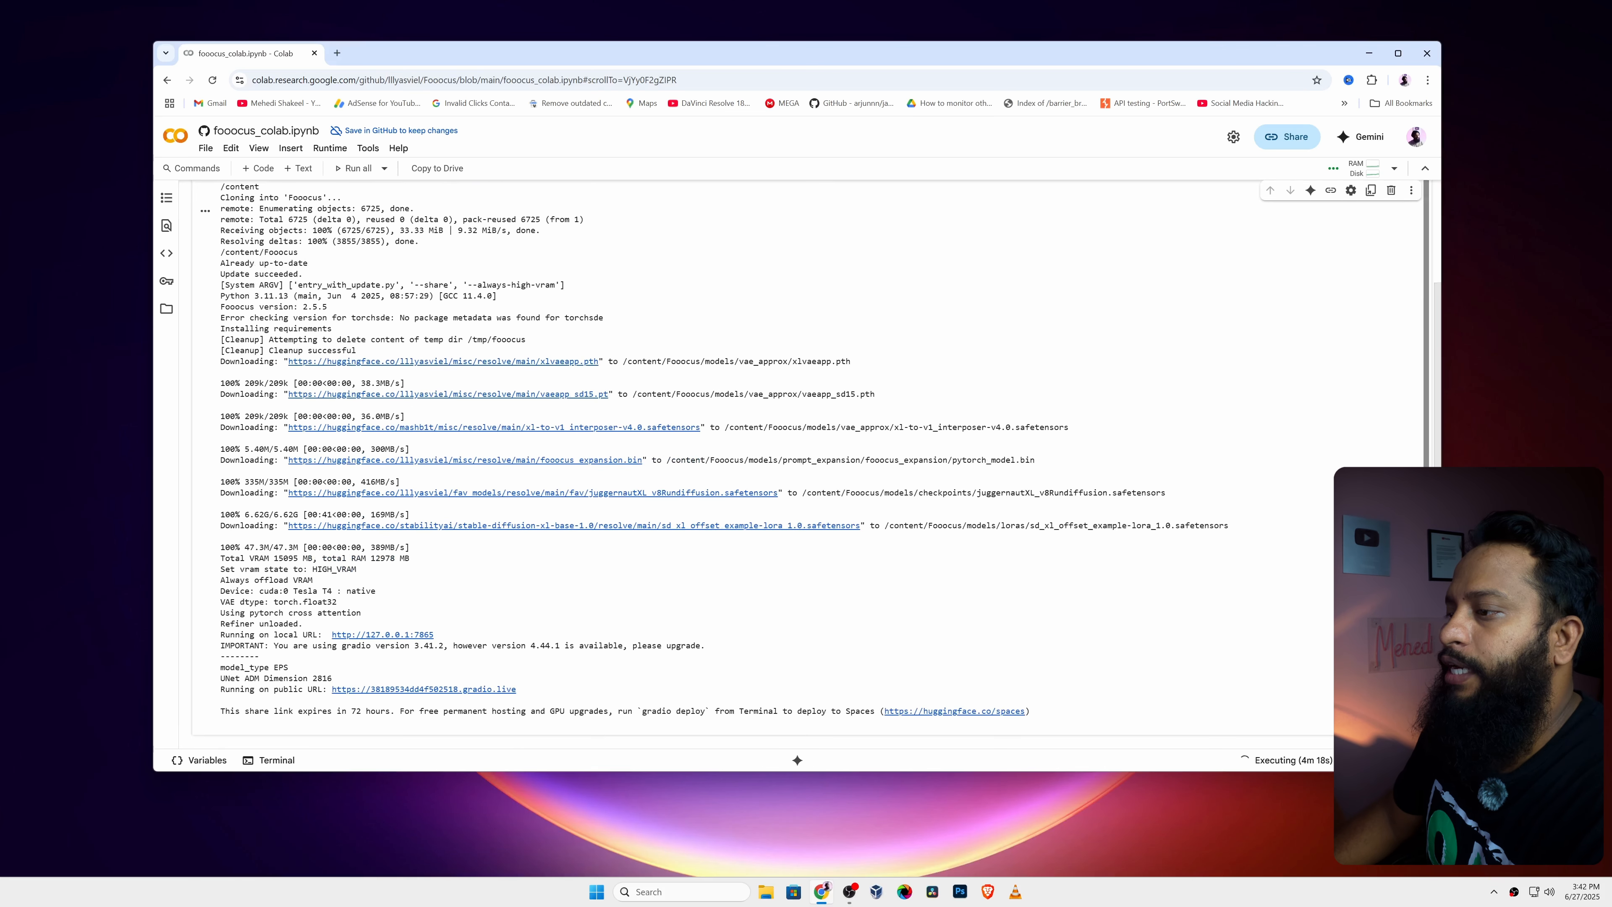
pyautogui.scroll(-1, 1103, 588)
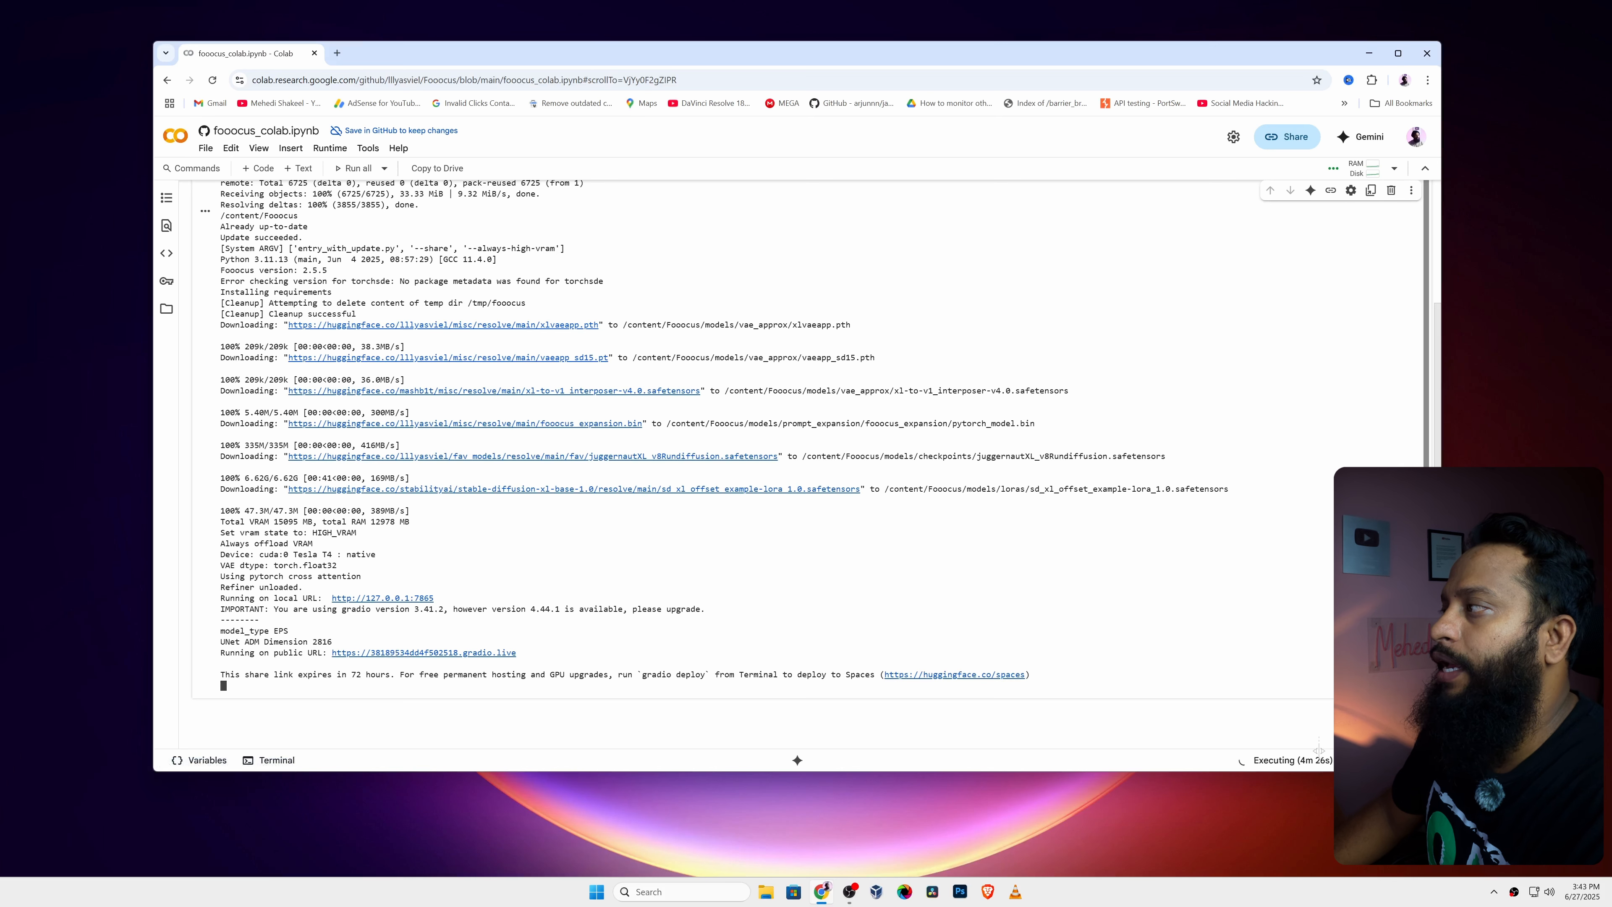
pyautogui.moveTo(1365, 175)
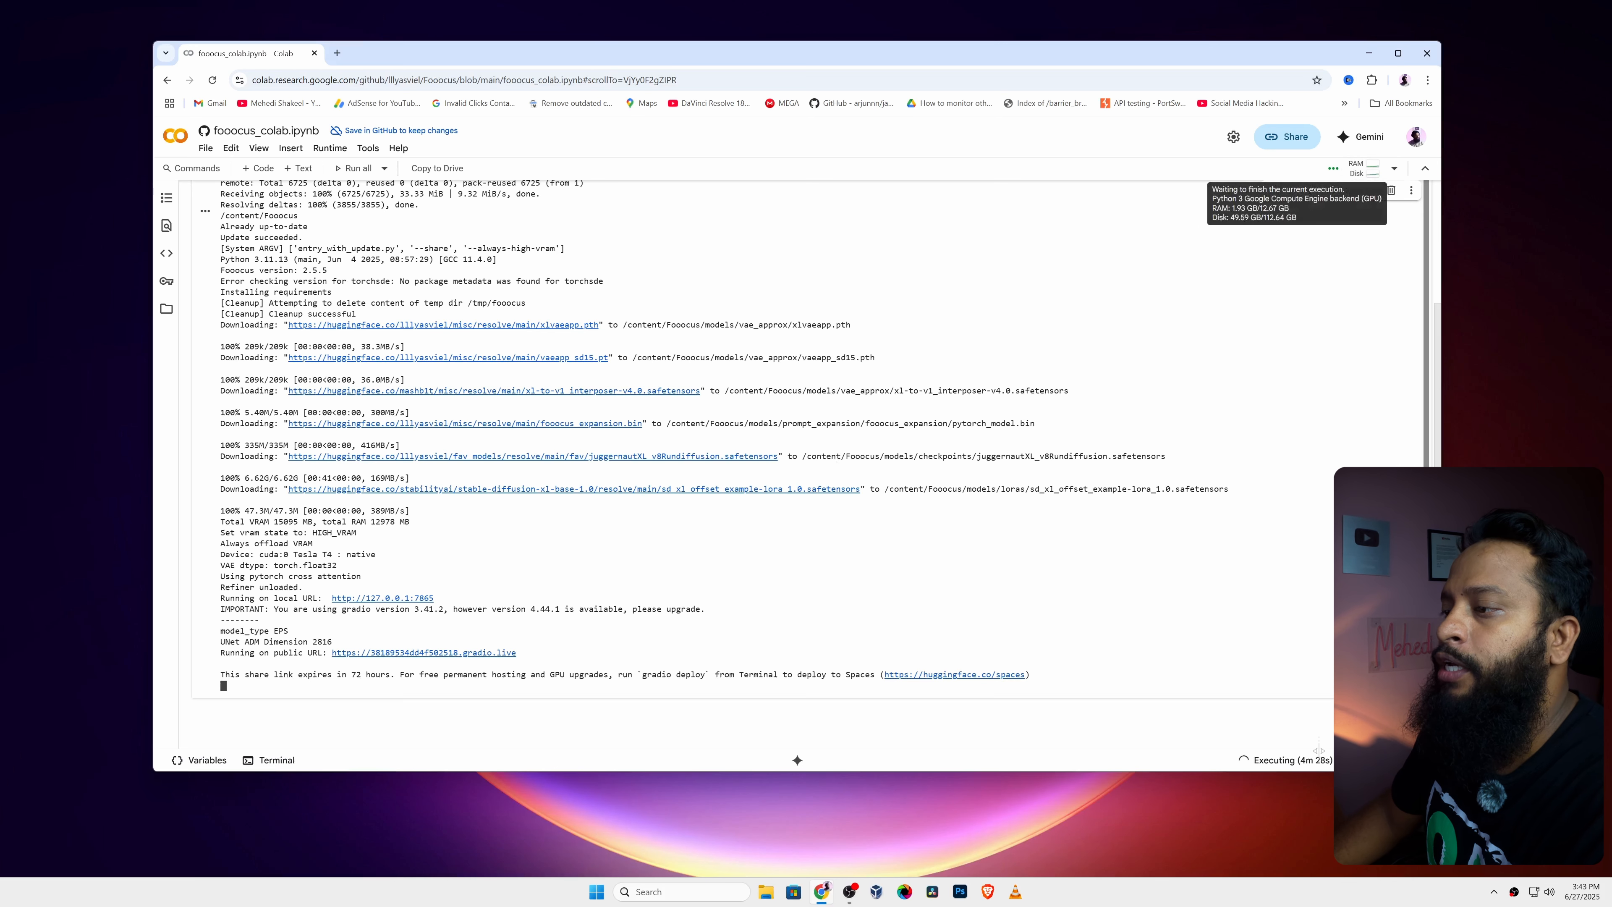
pyautogui.click(446, 654)
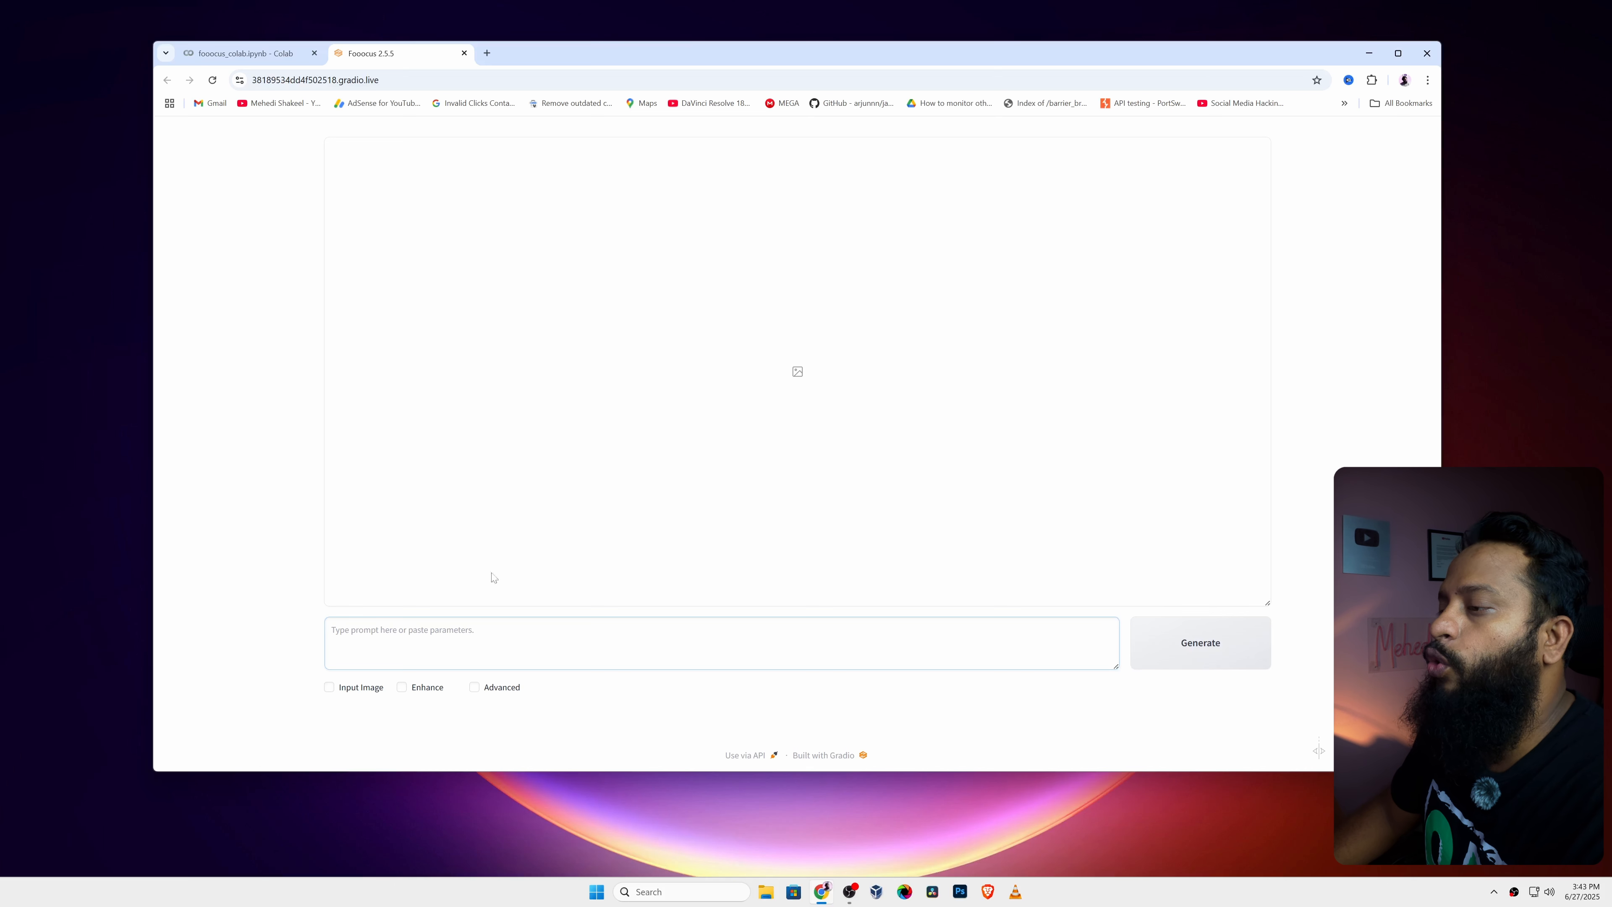
# Enable the Input Image, Enhance and Advanced options below the prompt
pyautogui.click(348, 694)
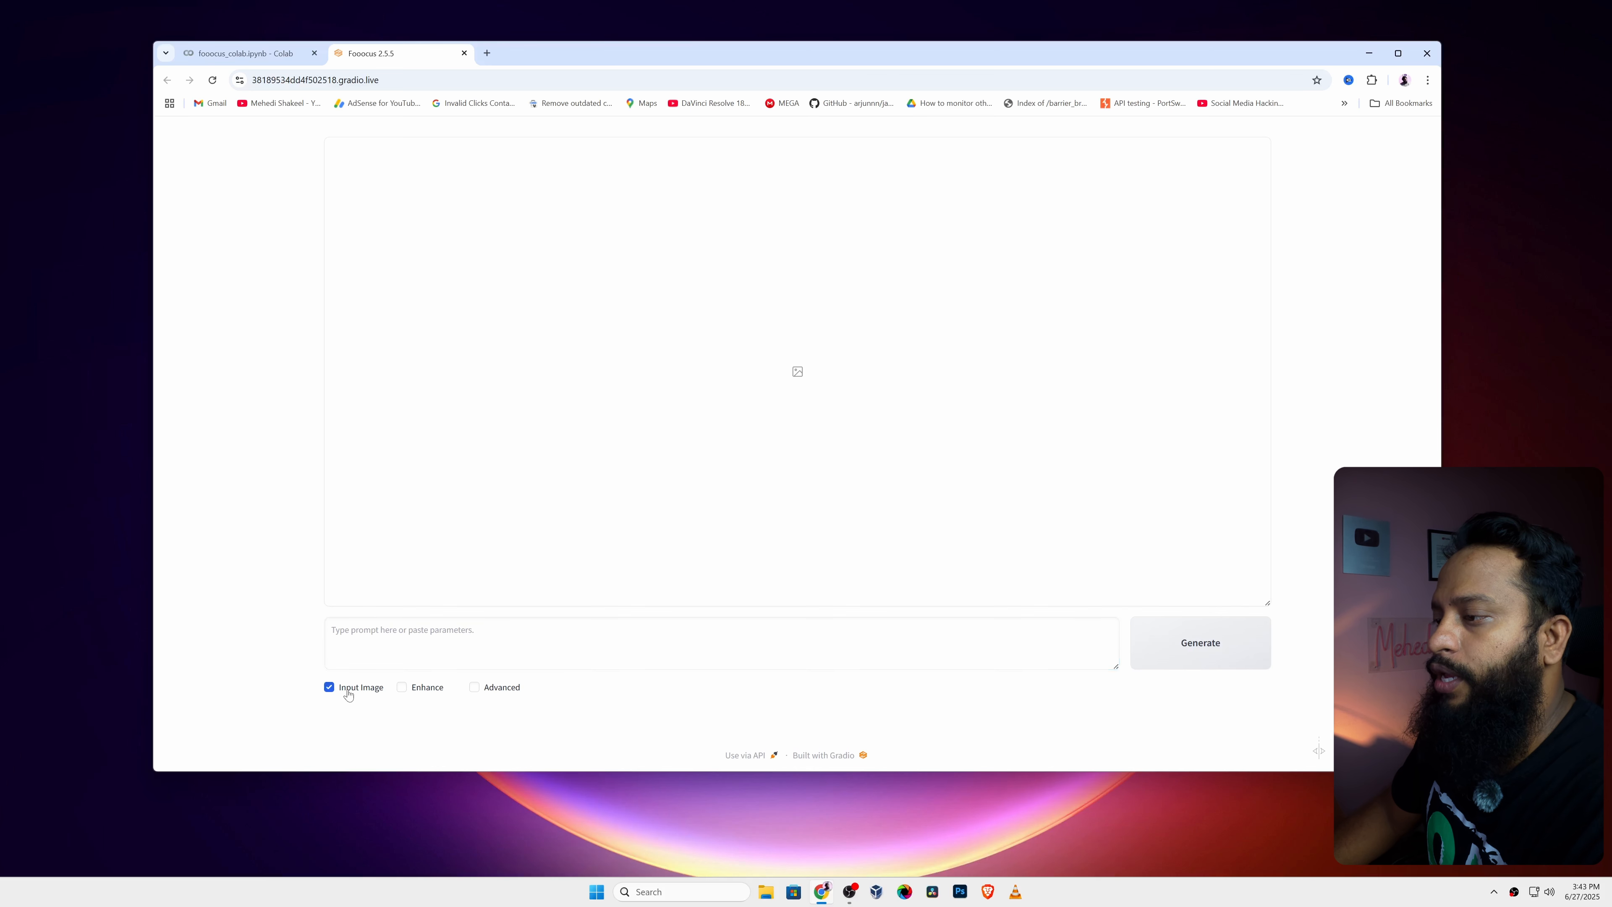
pyautogui.click(407, 694)
pyautogui.scroll(-2, 408, 694)
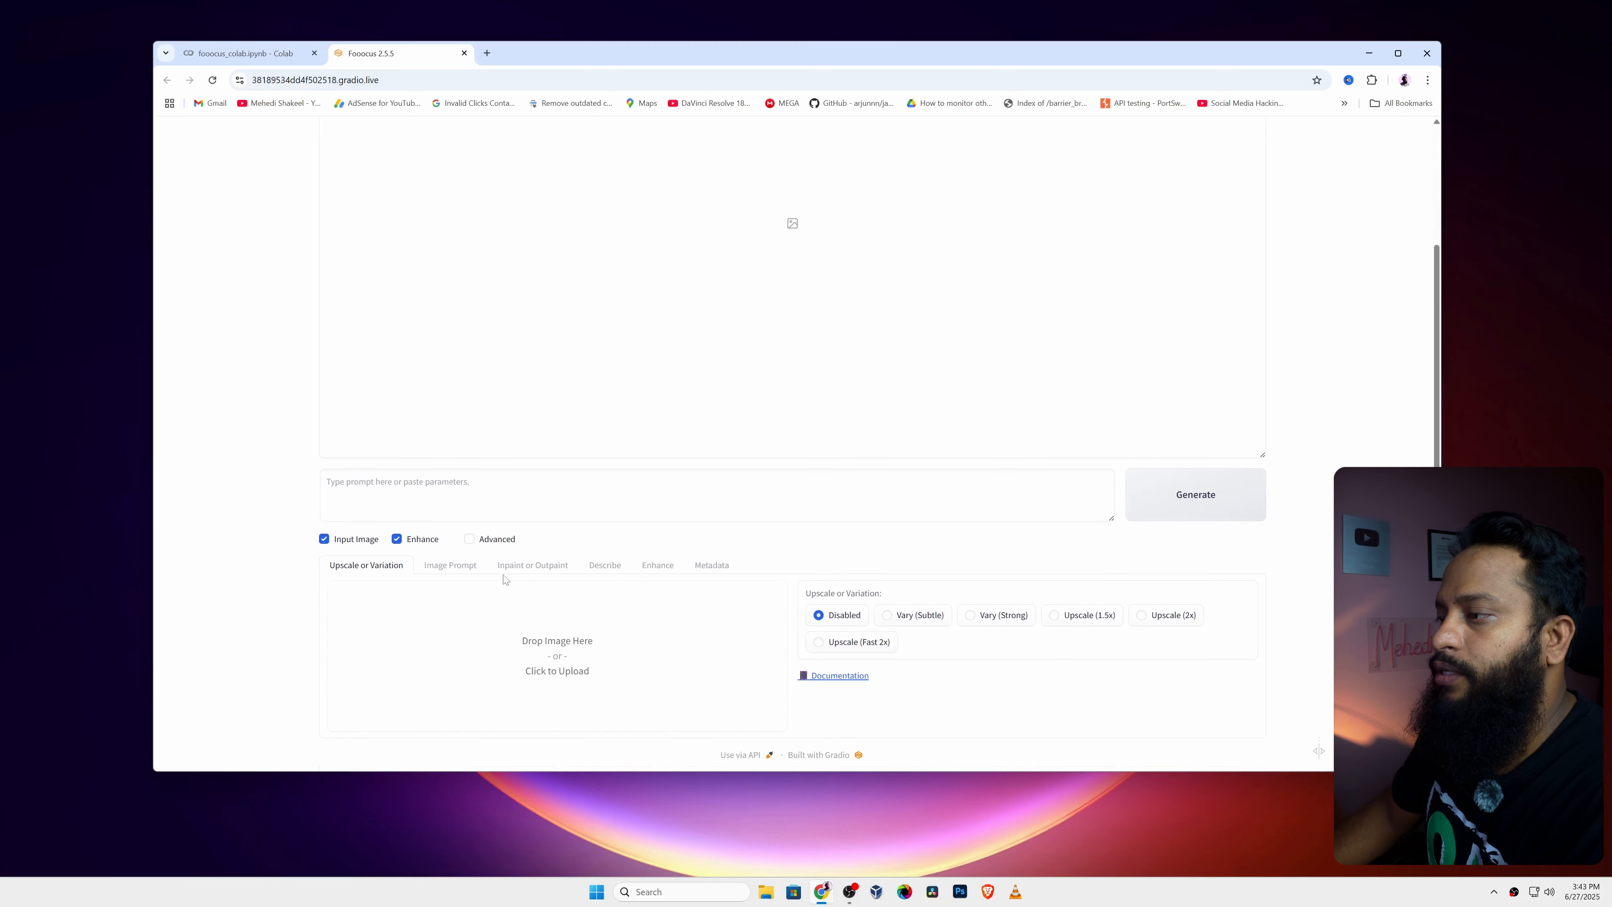
pyautogui.click(492, 539)
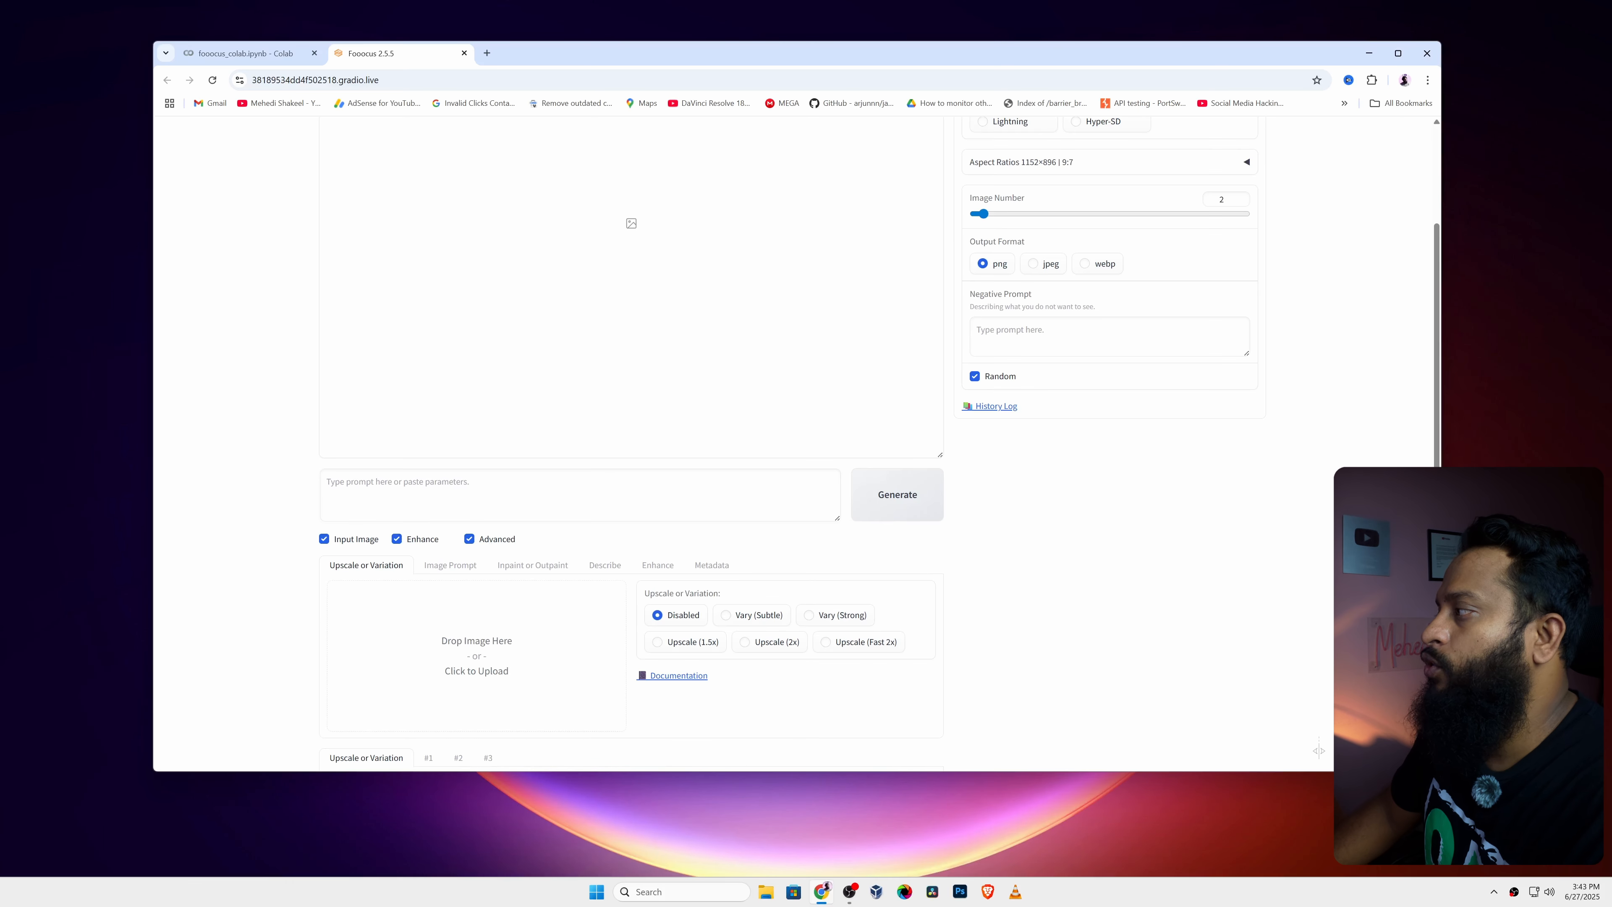
# Look through the available styles, model and LoRA choices, and advanced options, ending on the general generation settings
pyautogui.scroll(2, 1439, 398)
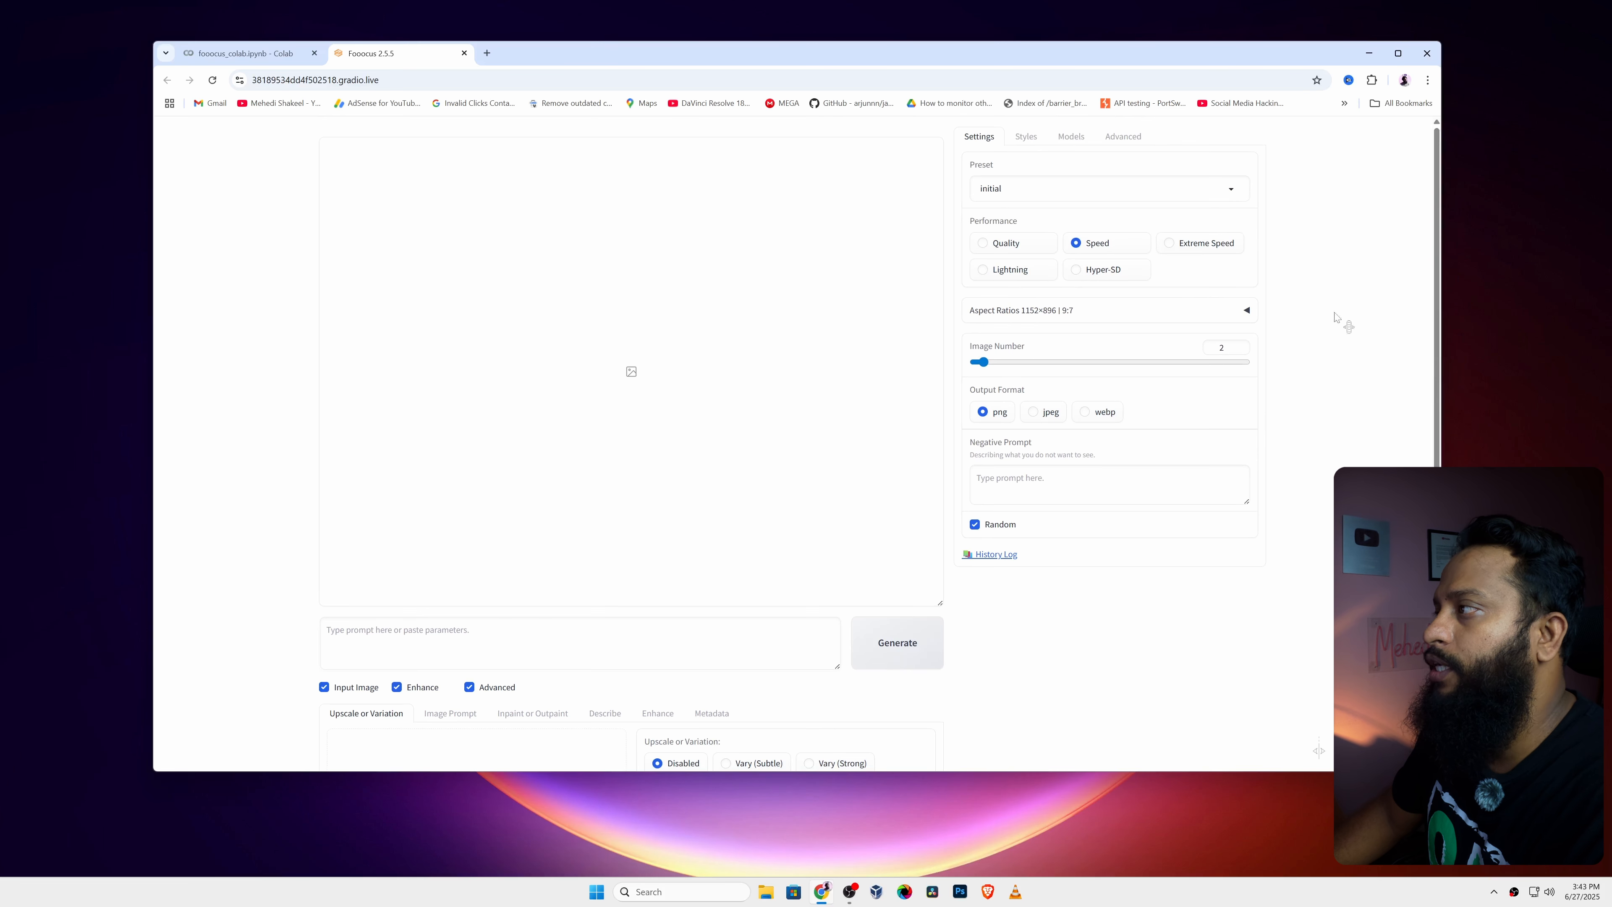
pyautogui.click(1027, 137)
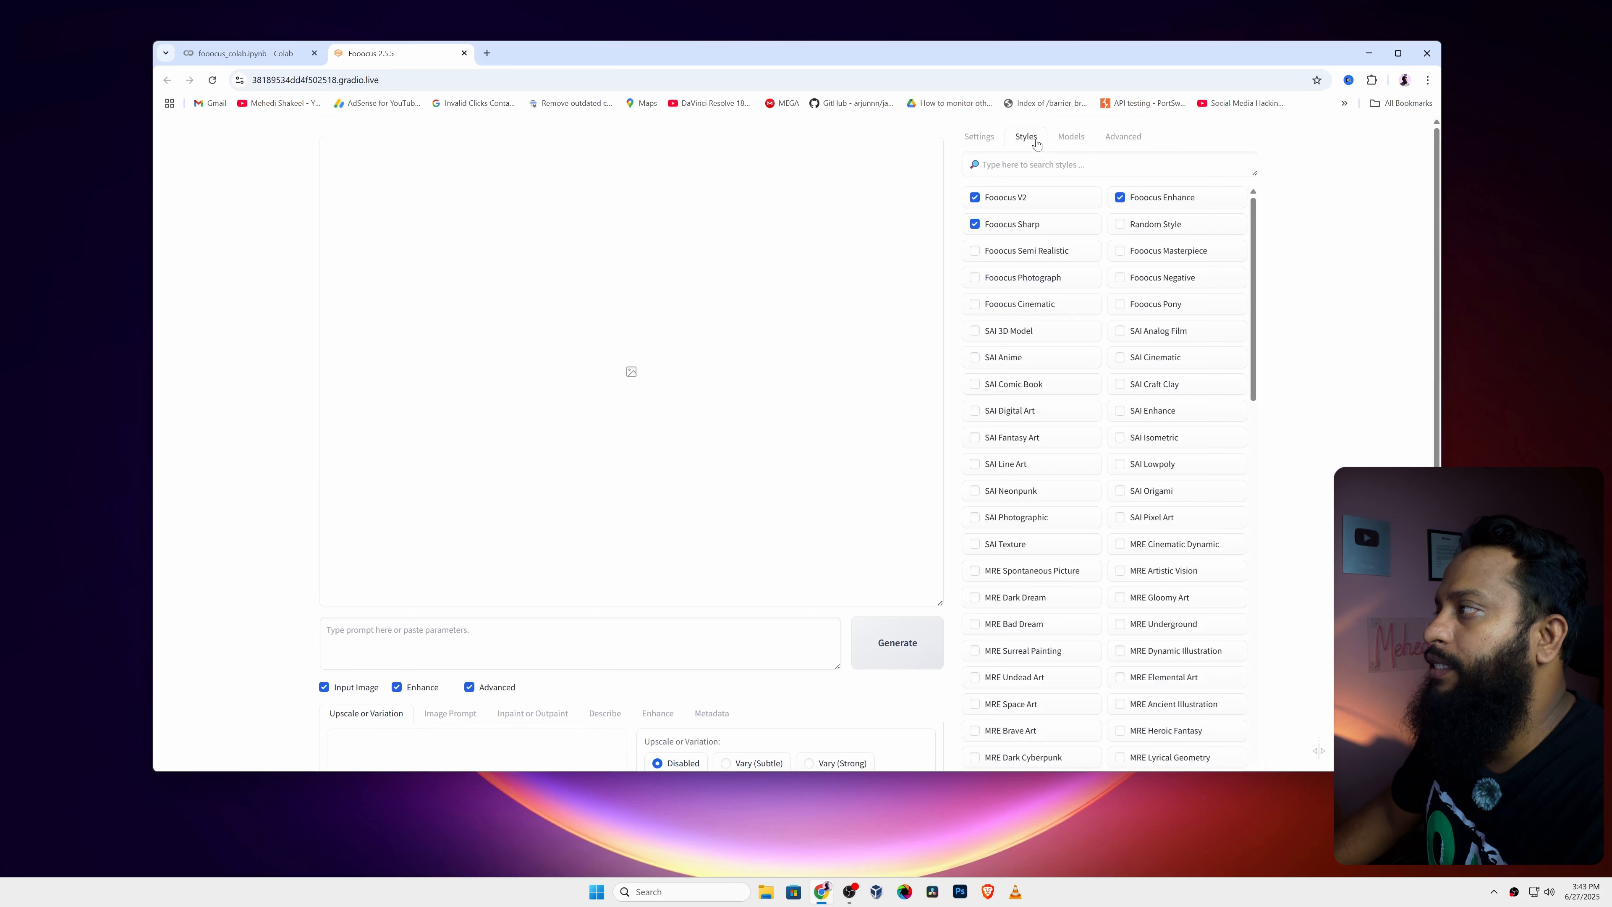
pyautogui.click(1071, 136)
pyautogui.click(1128, 139)
pyautogui.click(1086, 138)
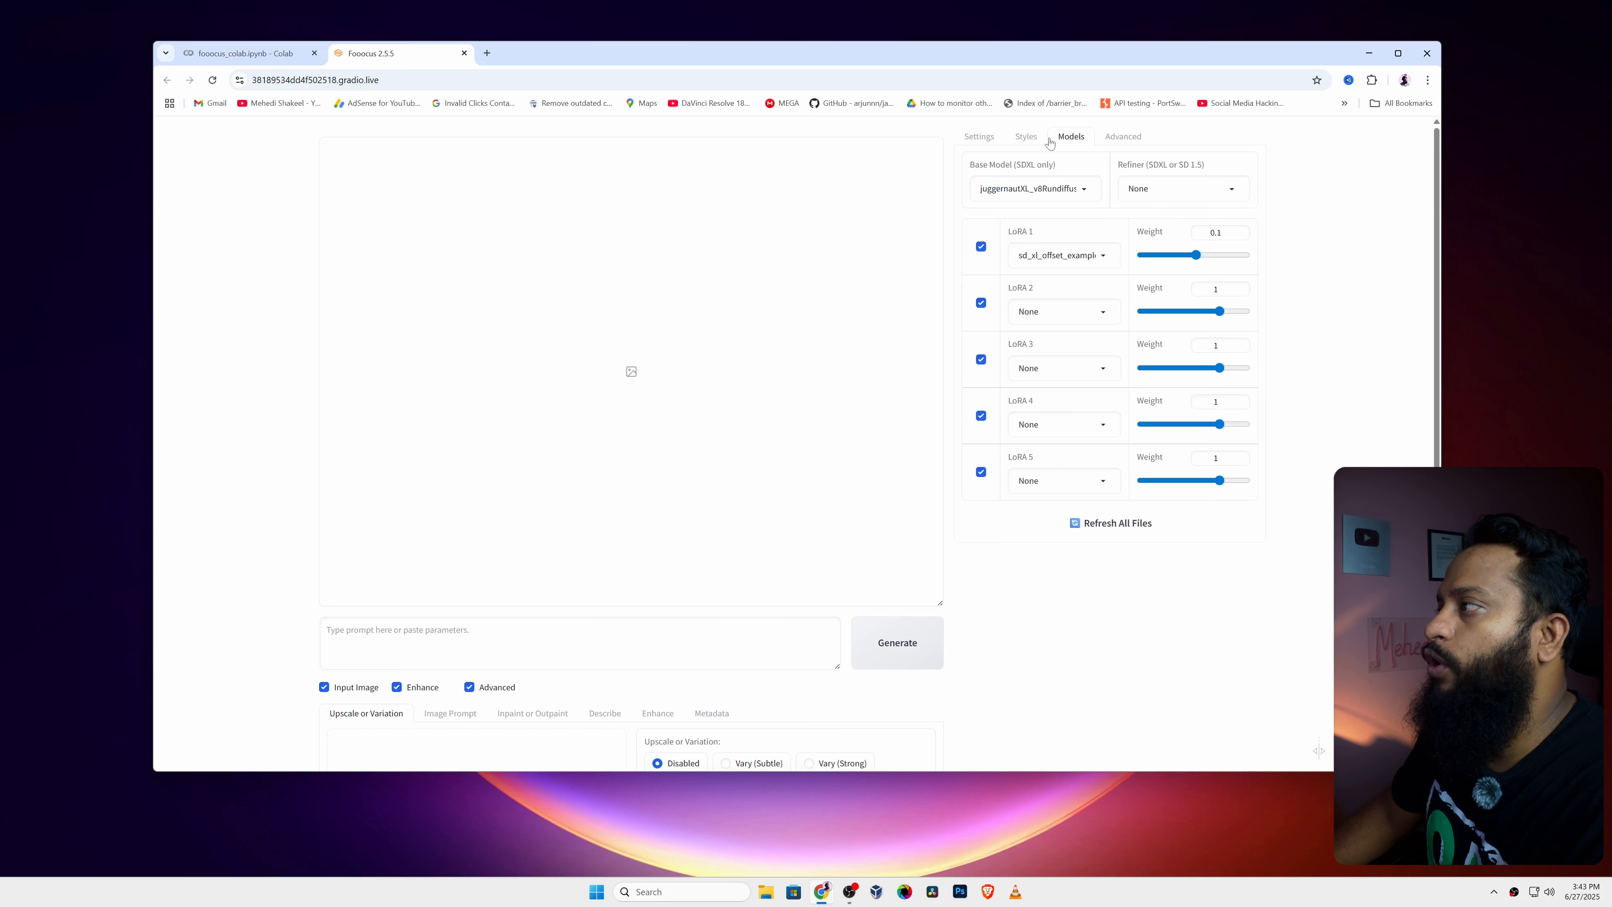
pyautogui.click(1123, 137)
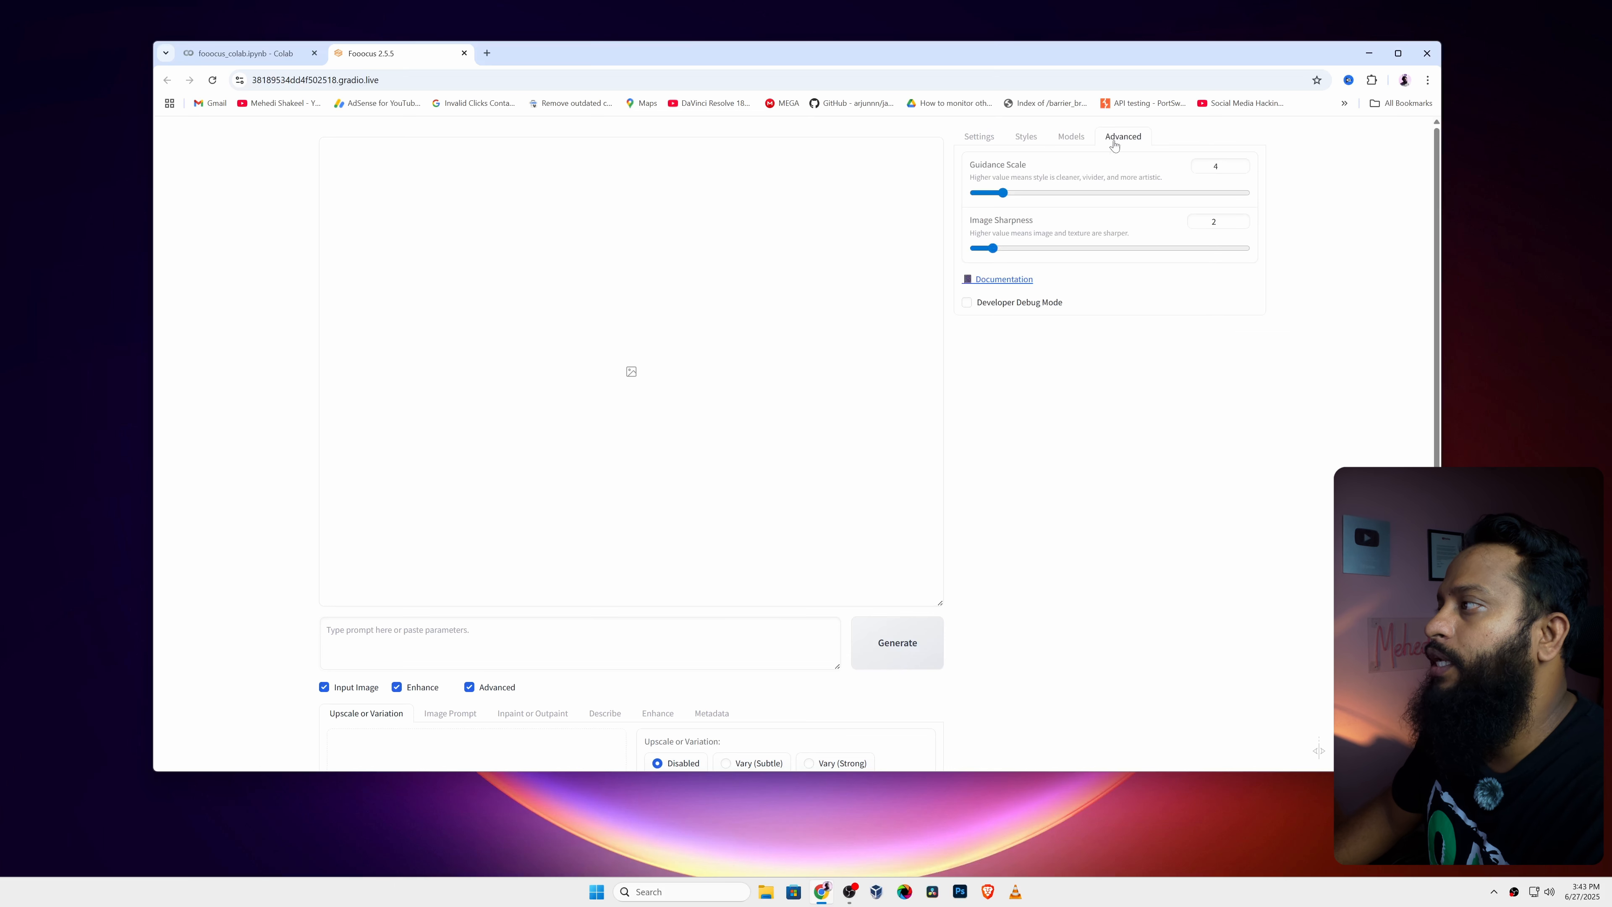
pyautogui.click(1024, 304)
pyautogui.click(976, 137)
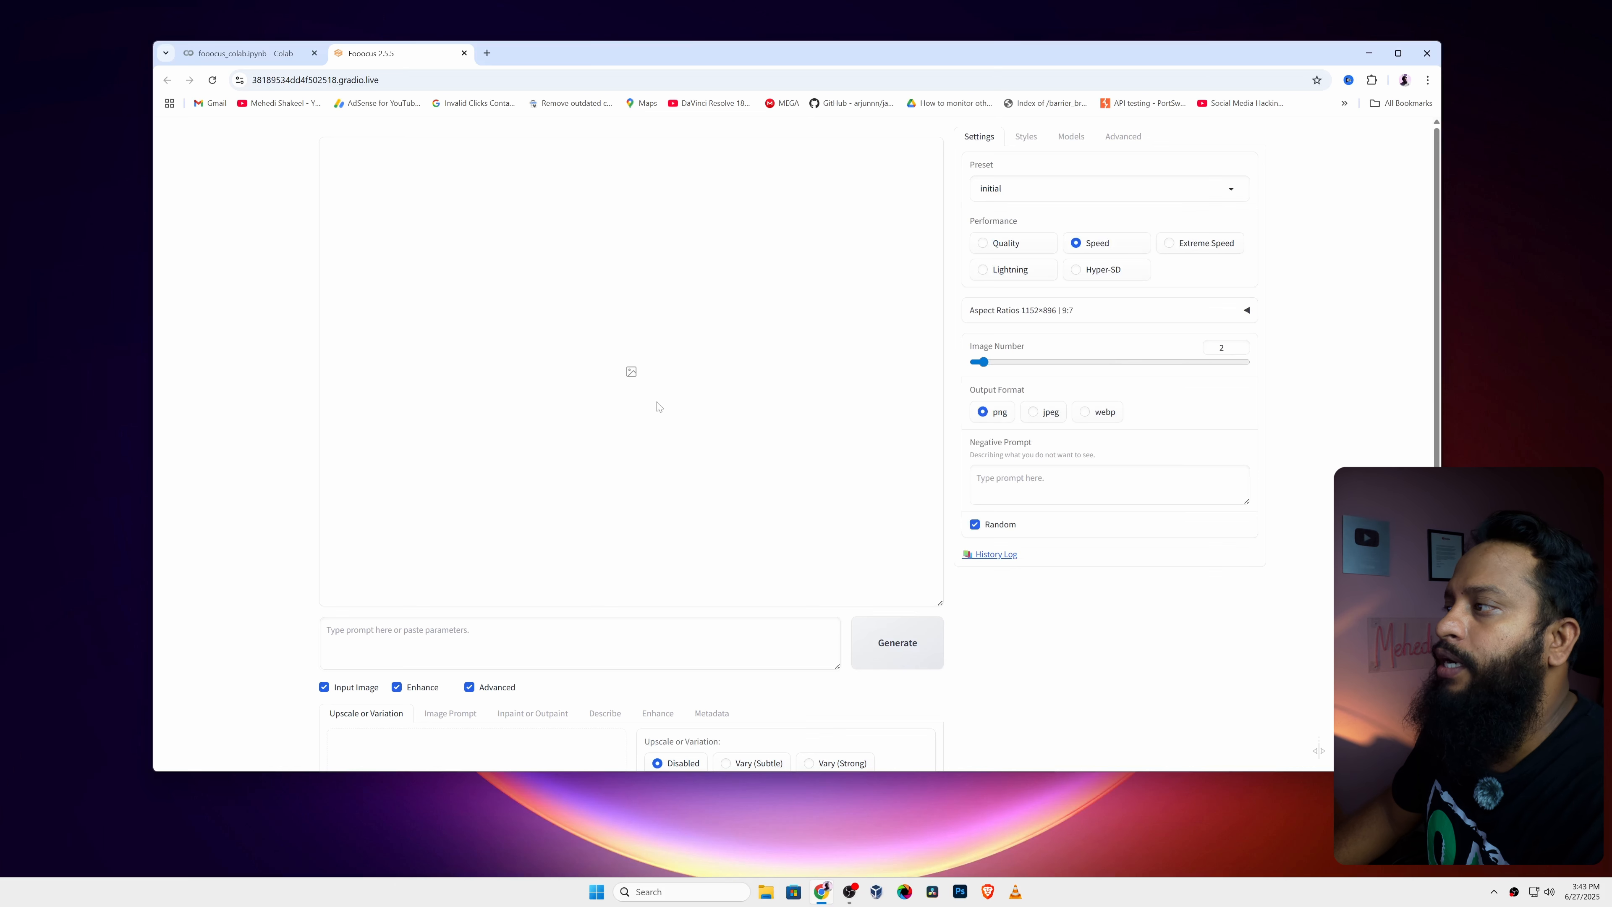
# Generate images from the prompt "elf forest"
pyautogui.click(470, 640)
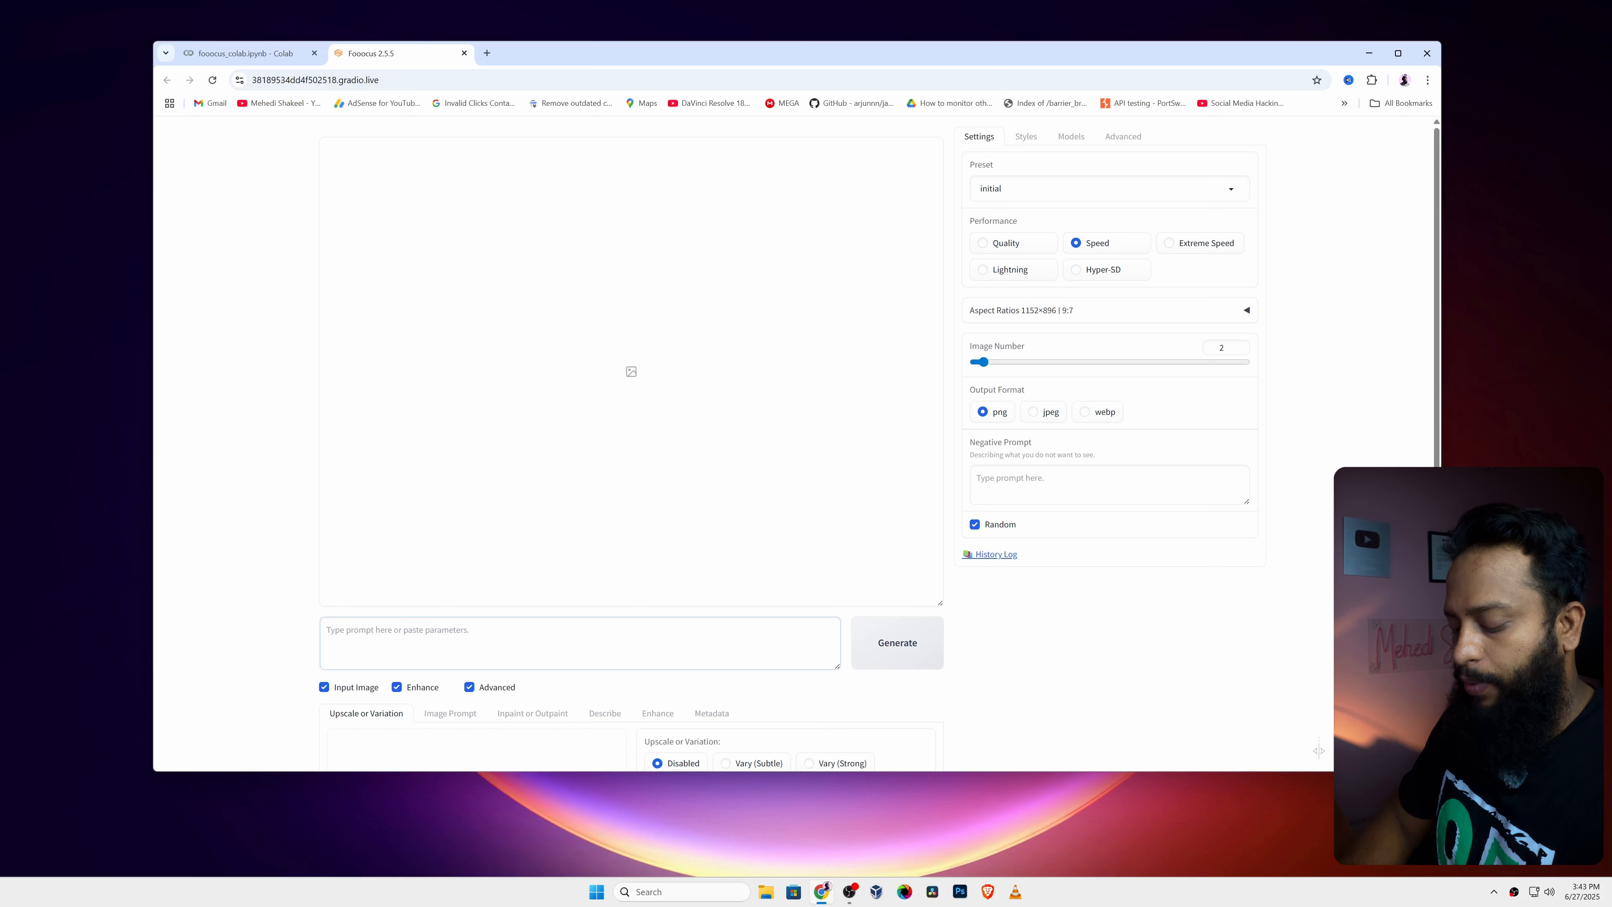
pyautogui.write('elf forest')
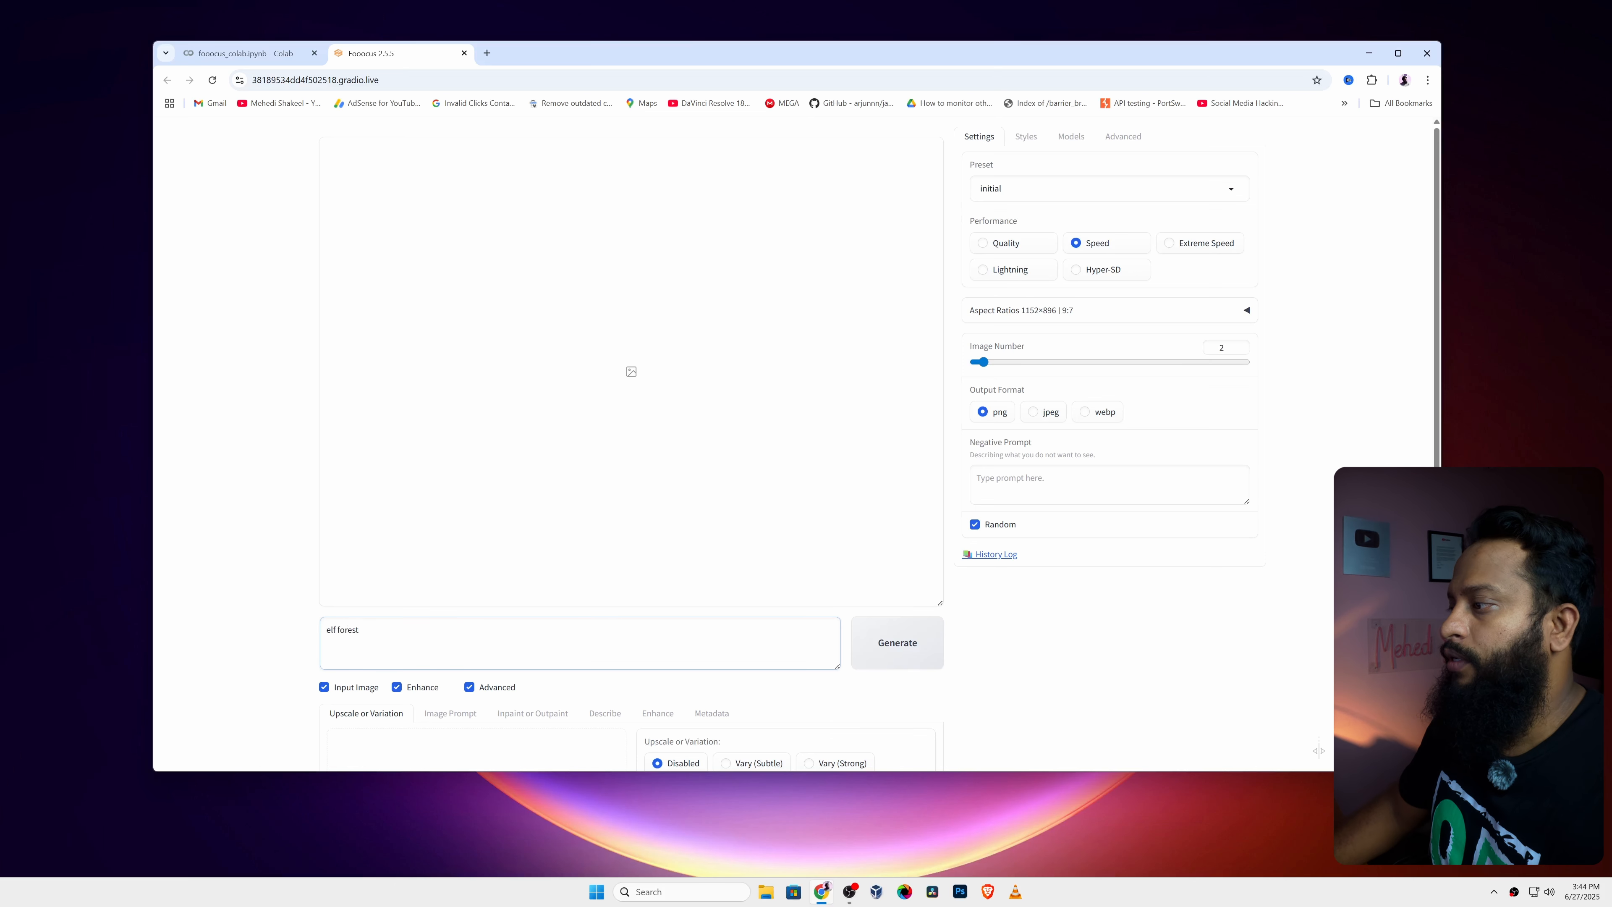
pyautogui.click(882, 650)
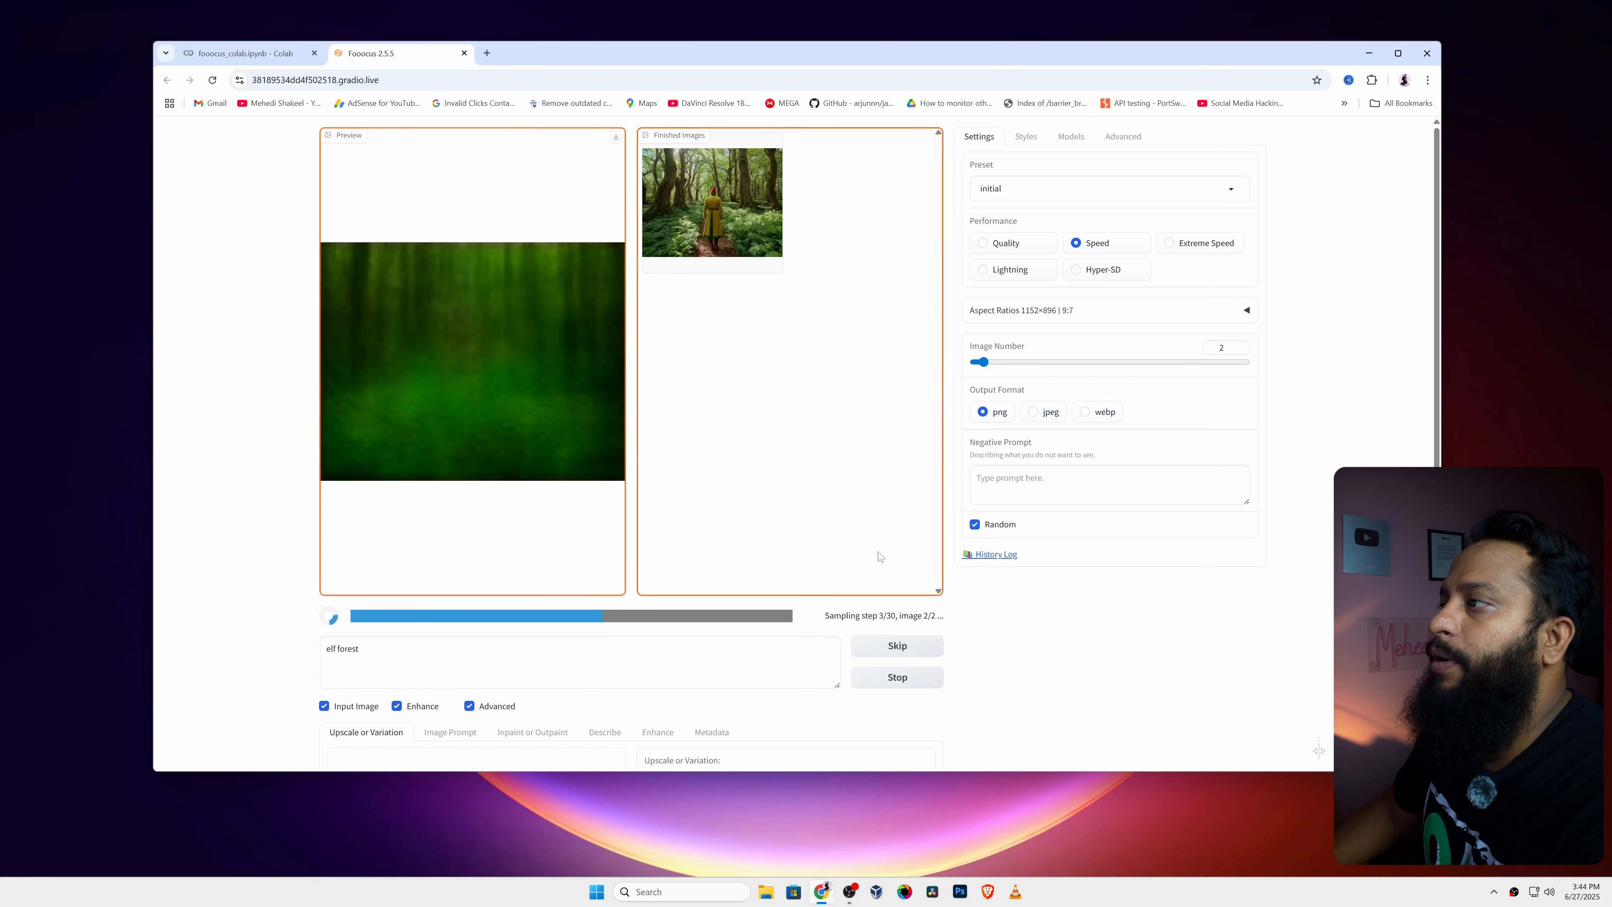
# Inspect both generated forest images at larger size and return to the results gallery
pyautogui.click(704, 194)
pyautogui.click(780, 311)
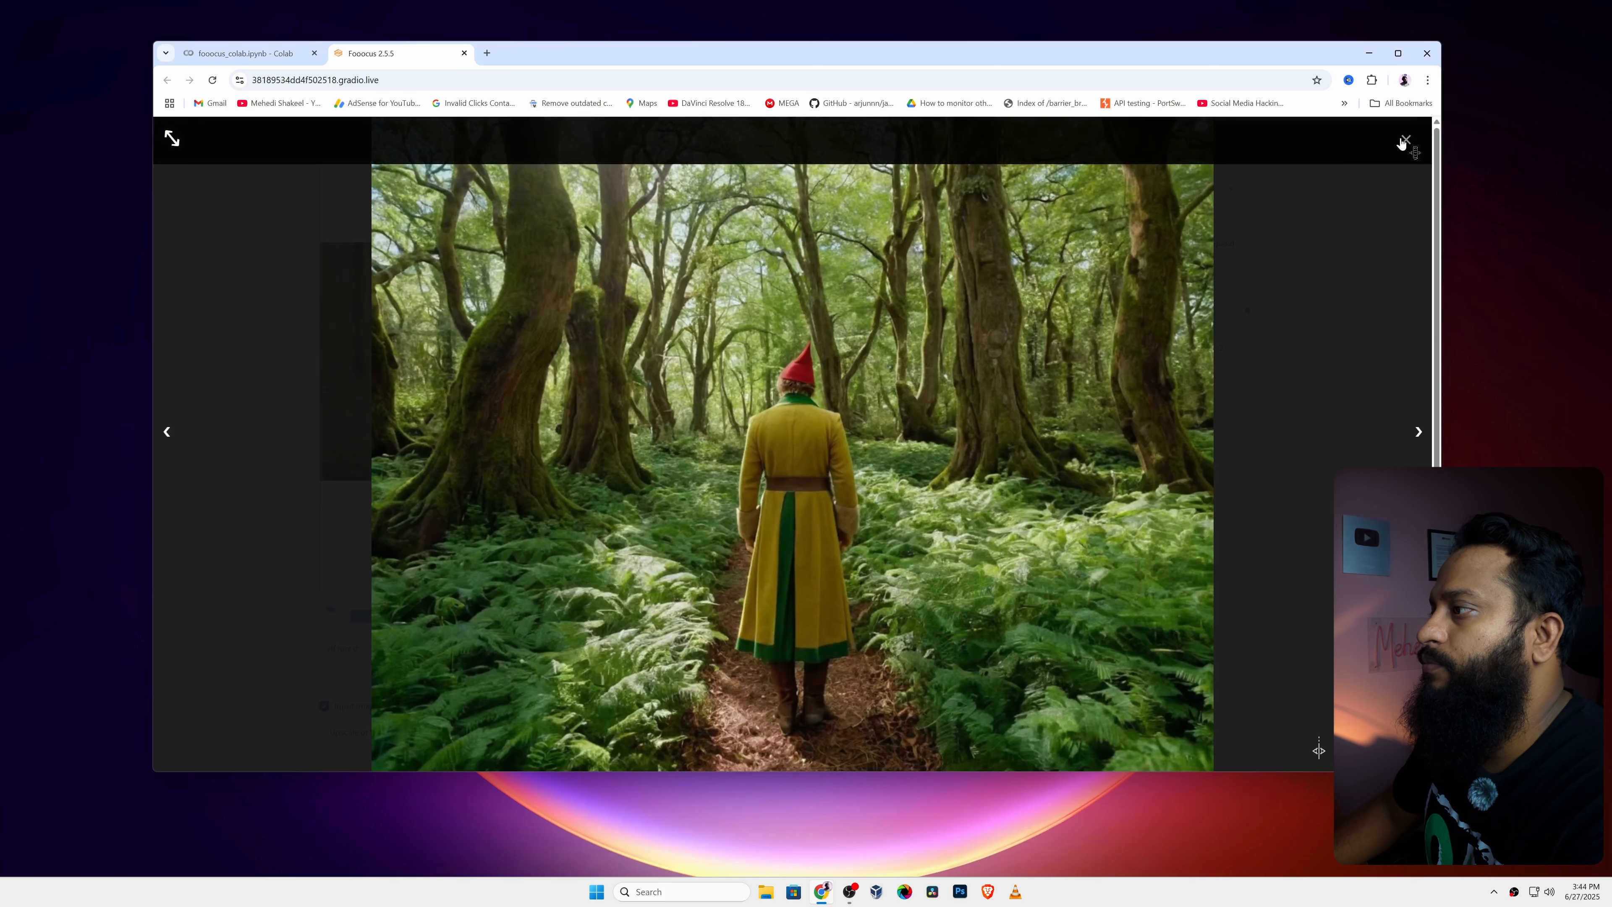
pyautogui.click(830, 349)
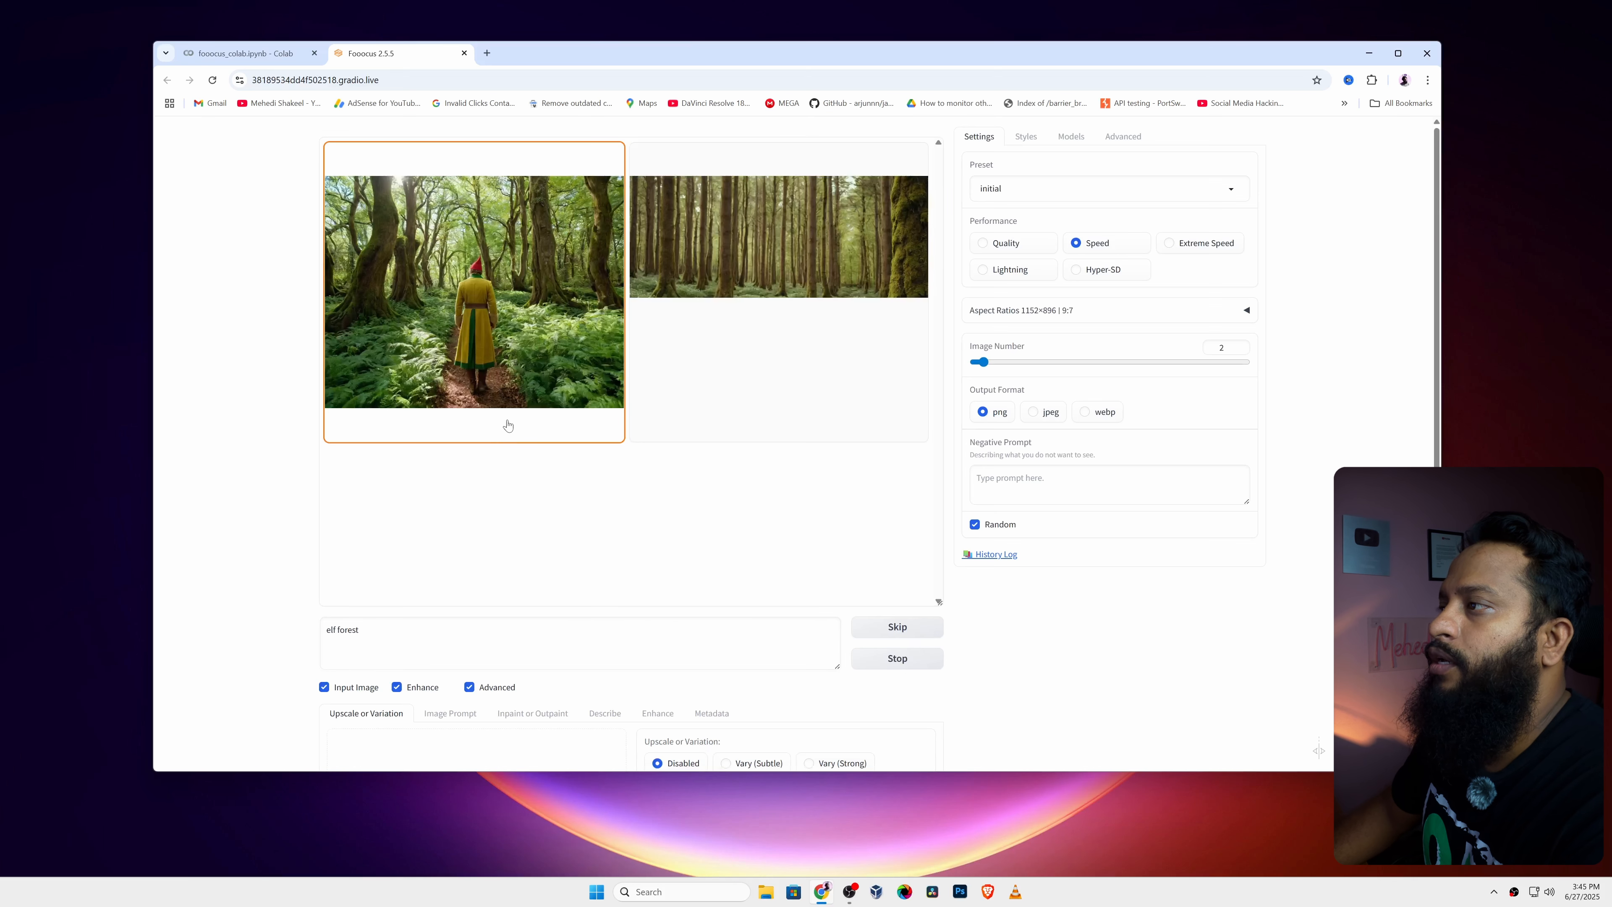
pyautogui.click(809, 312)
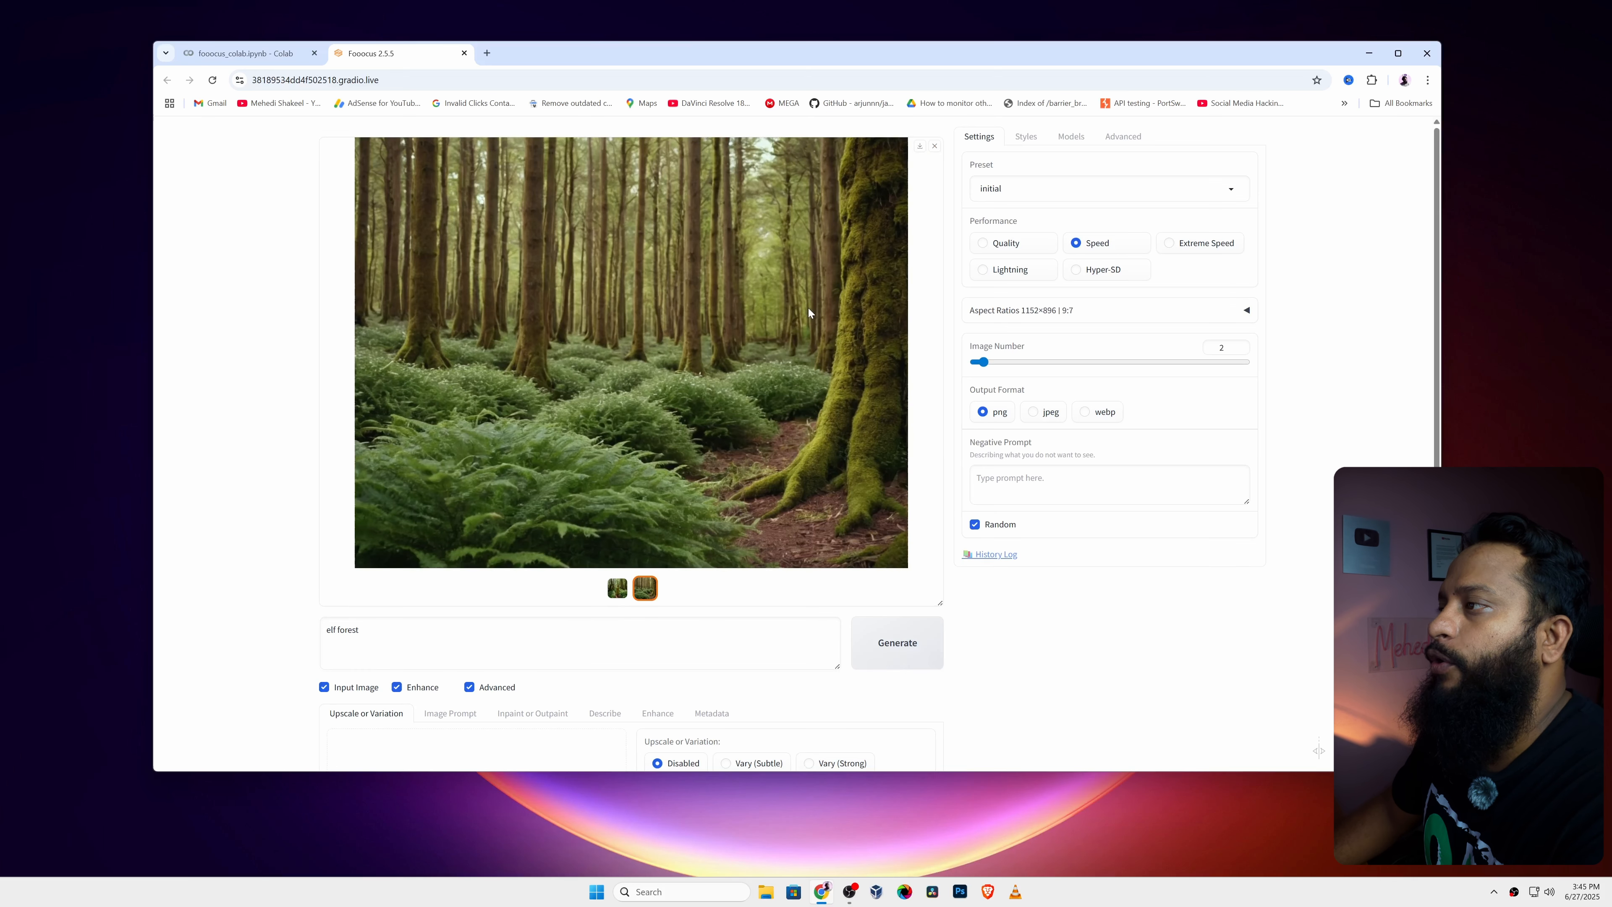
pyautogui.click(933, 147)
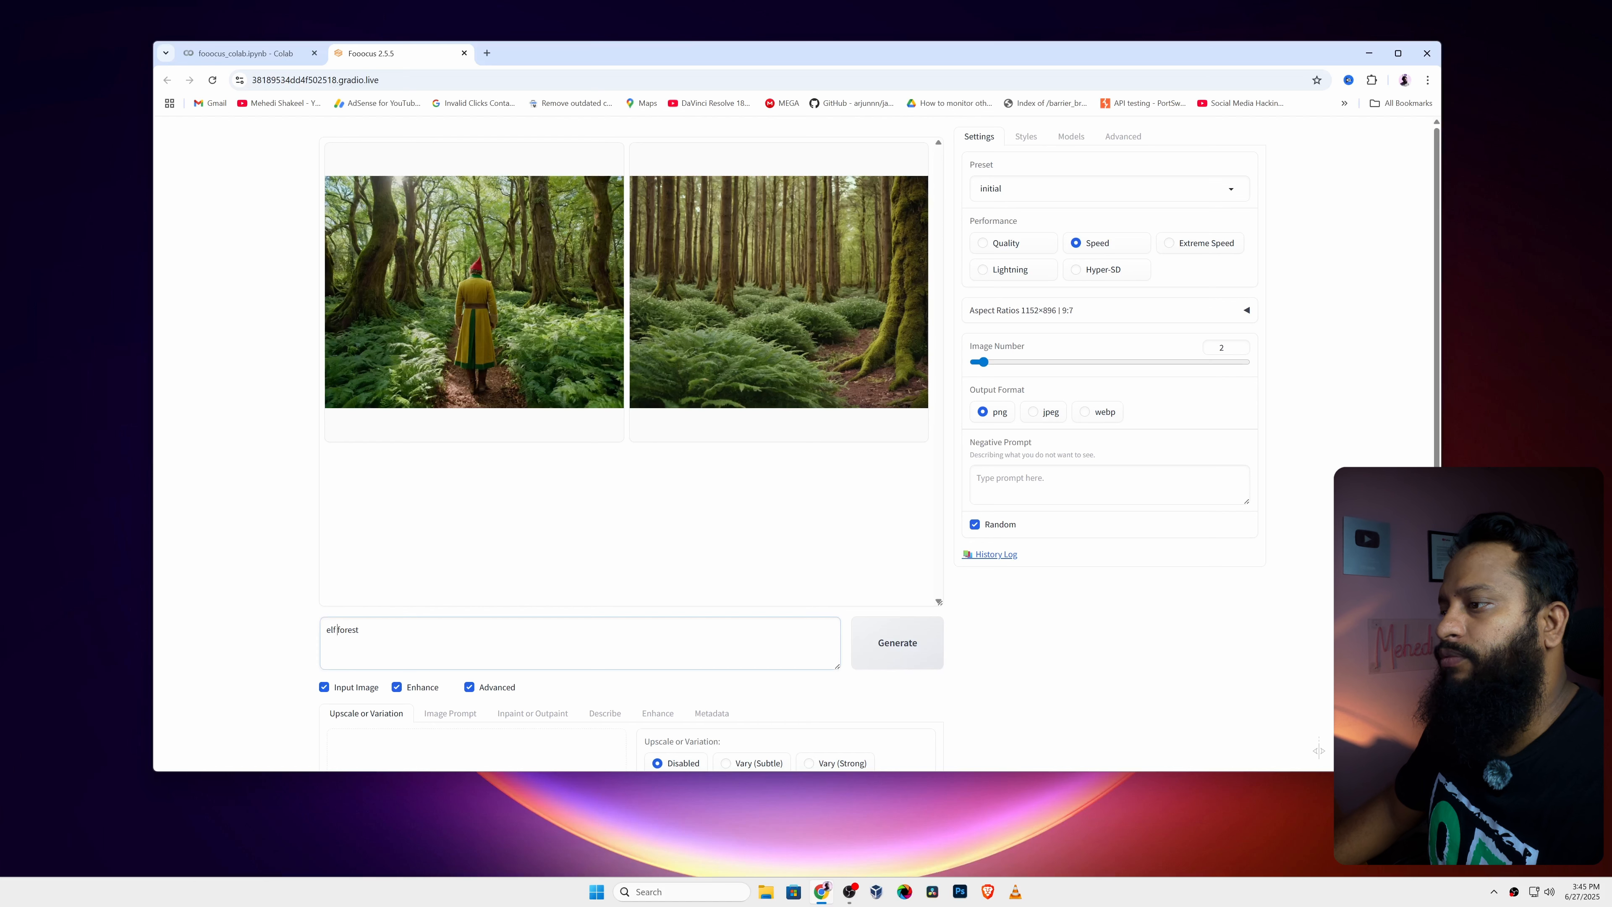
# Change the prompt to "elf man prtrait in a forest" and generate new images
pyautogui.write('po')
pyautogui.write('rtrait in a')
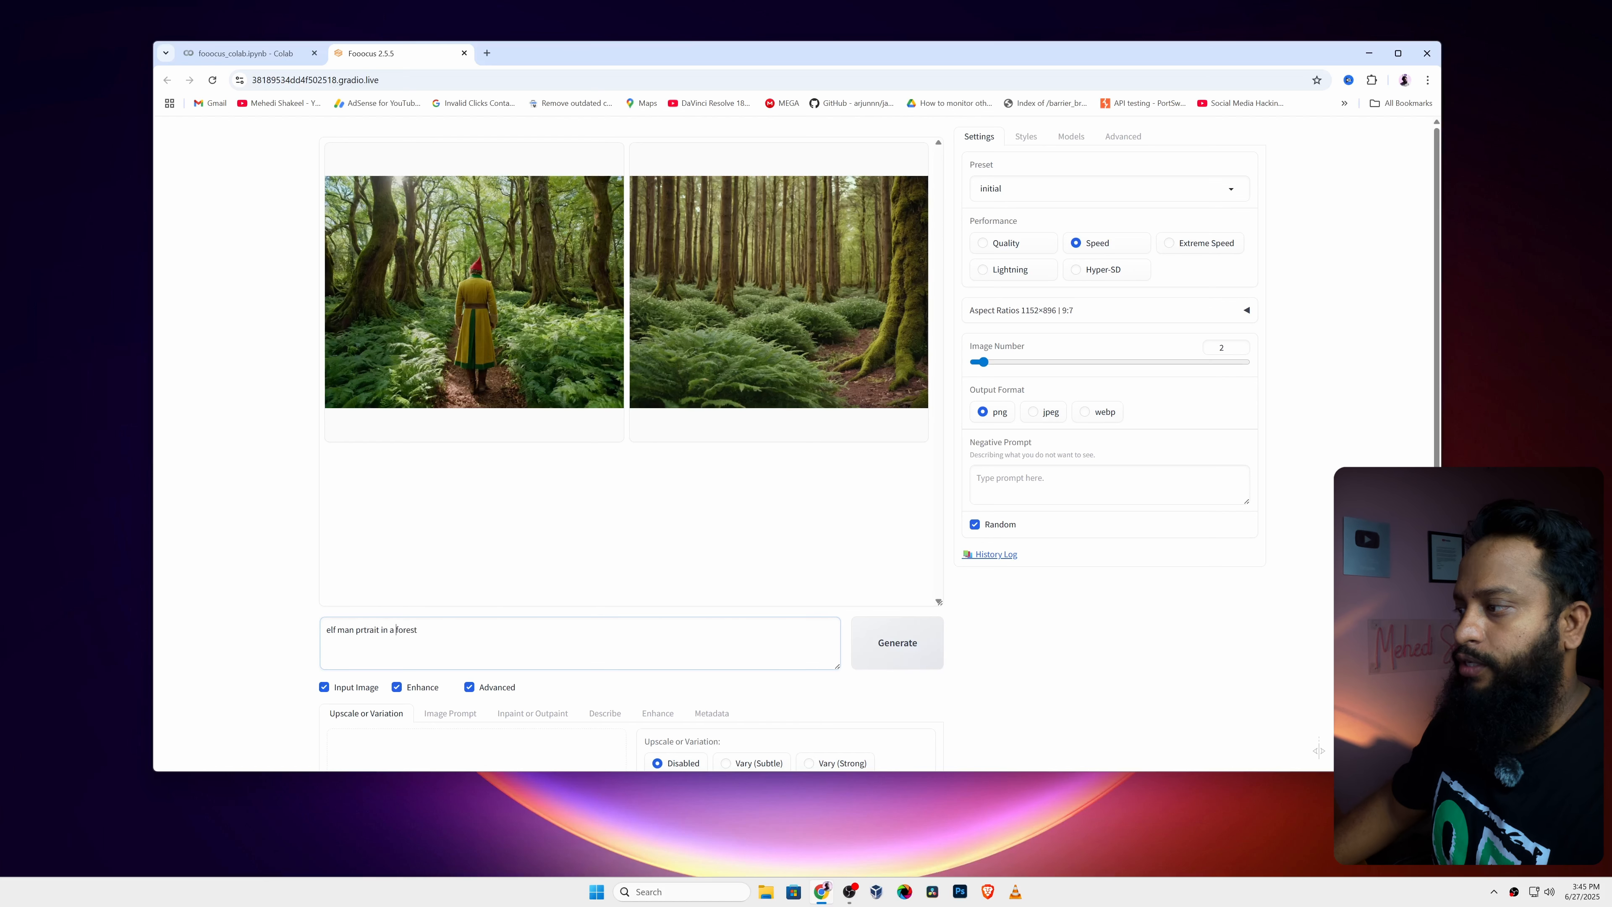
pyautogui.click(905, 661)
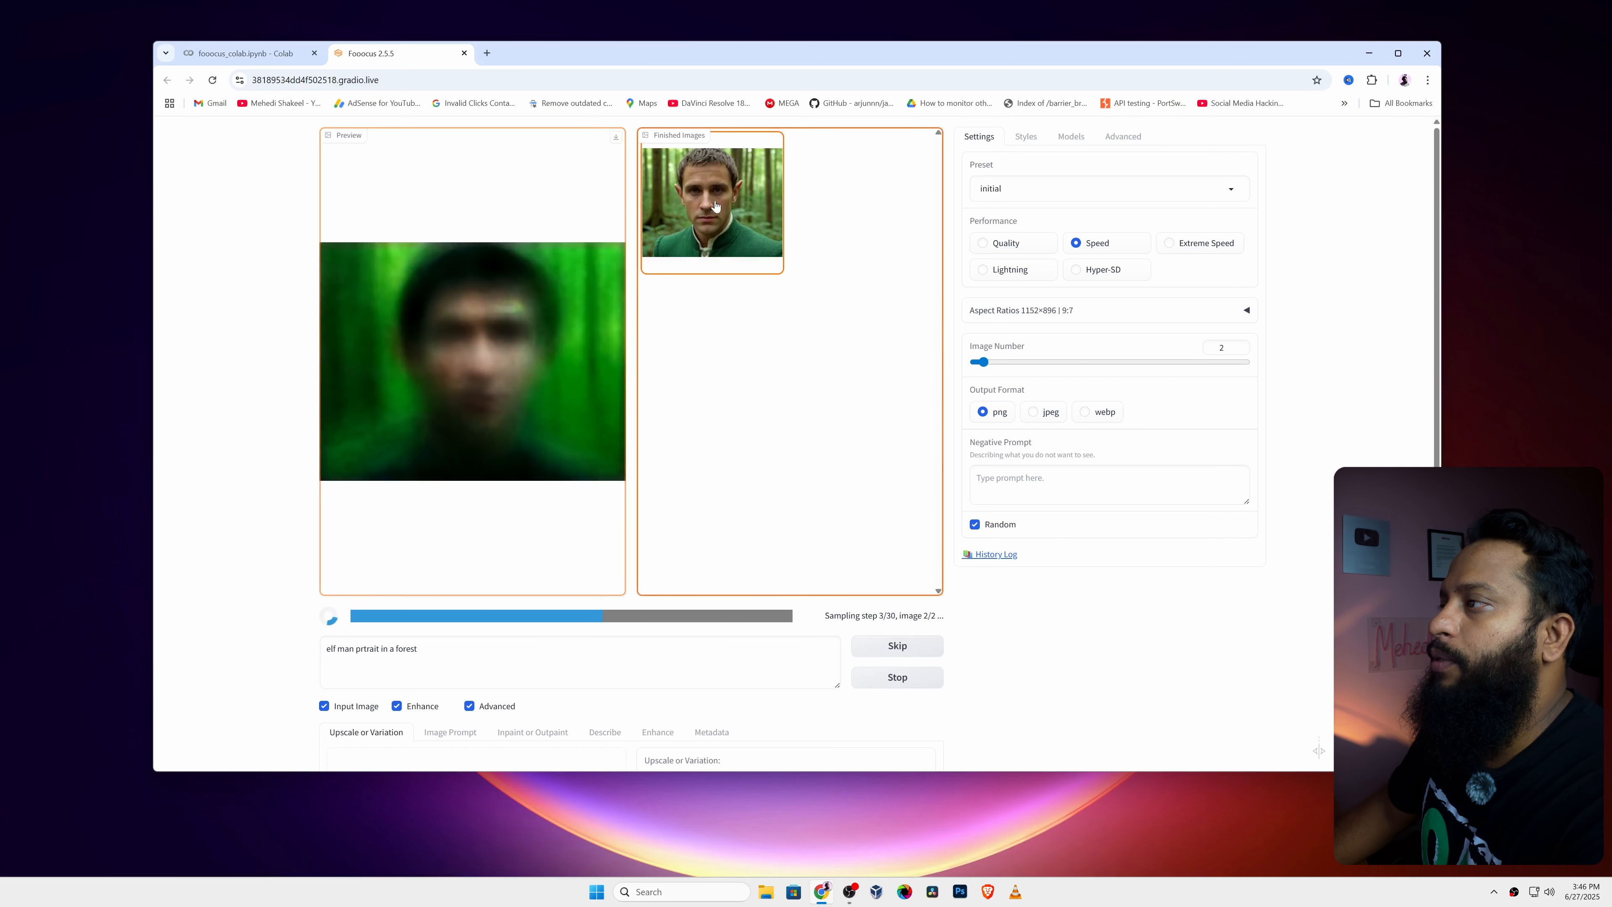
# Enlarge the first finished elf portrait to full view
pyautogui.click(708, 215)
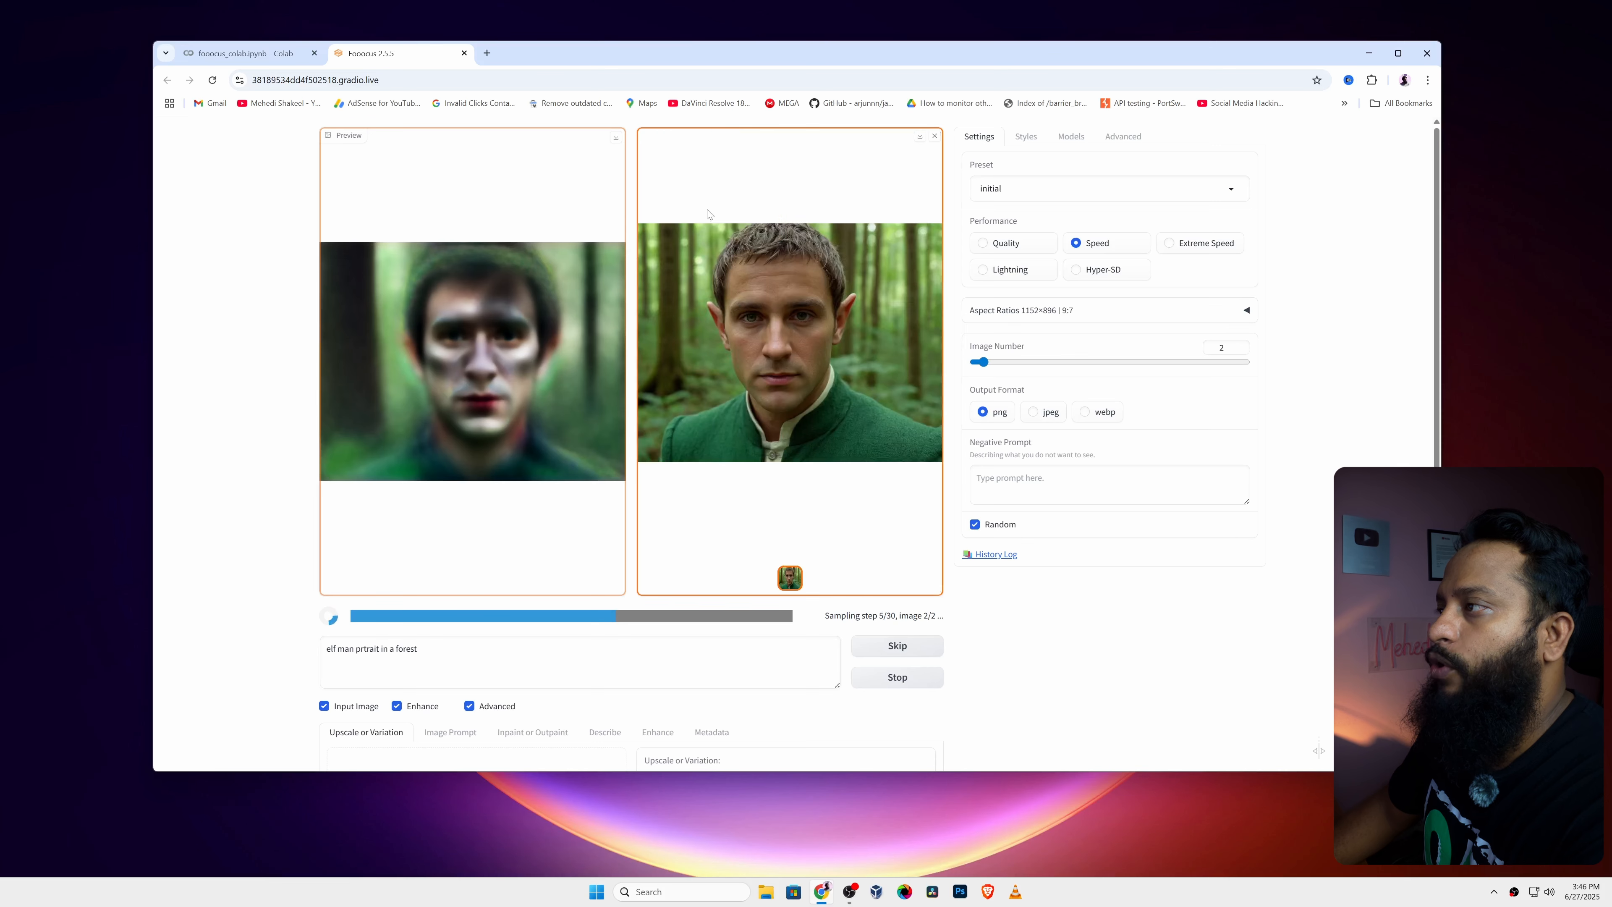
pyautogui.click(834, 361)
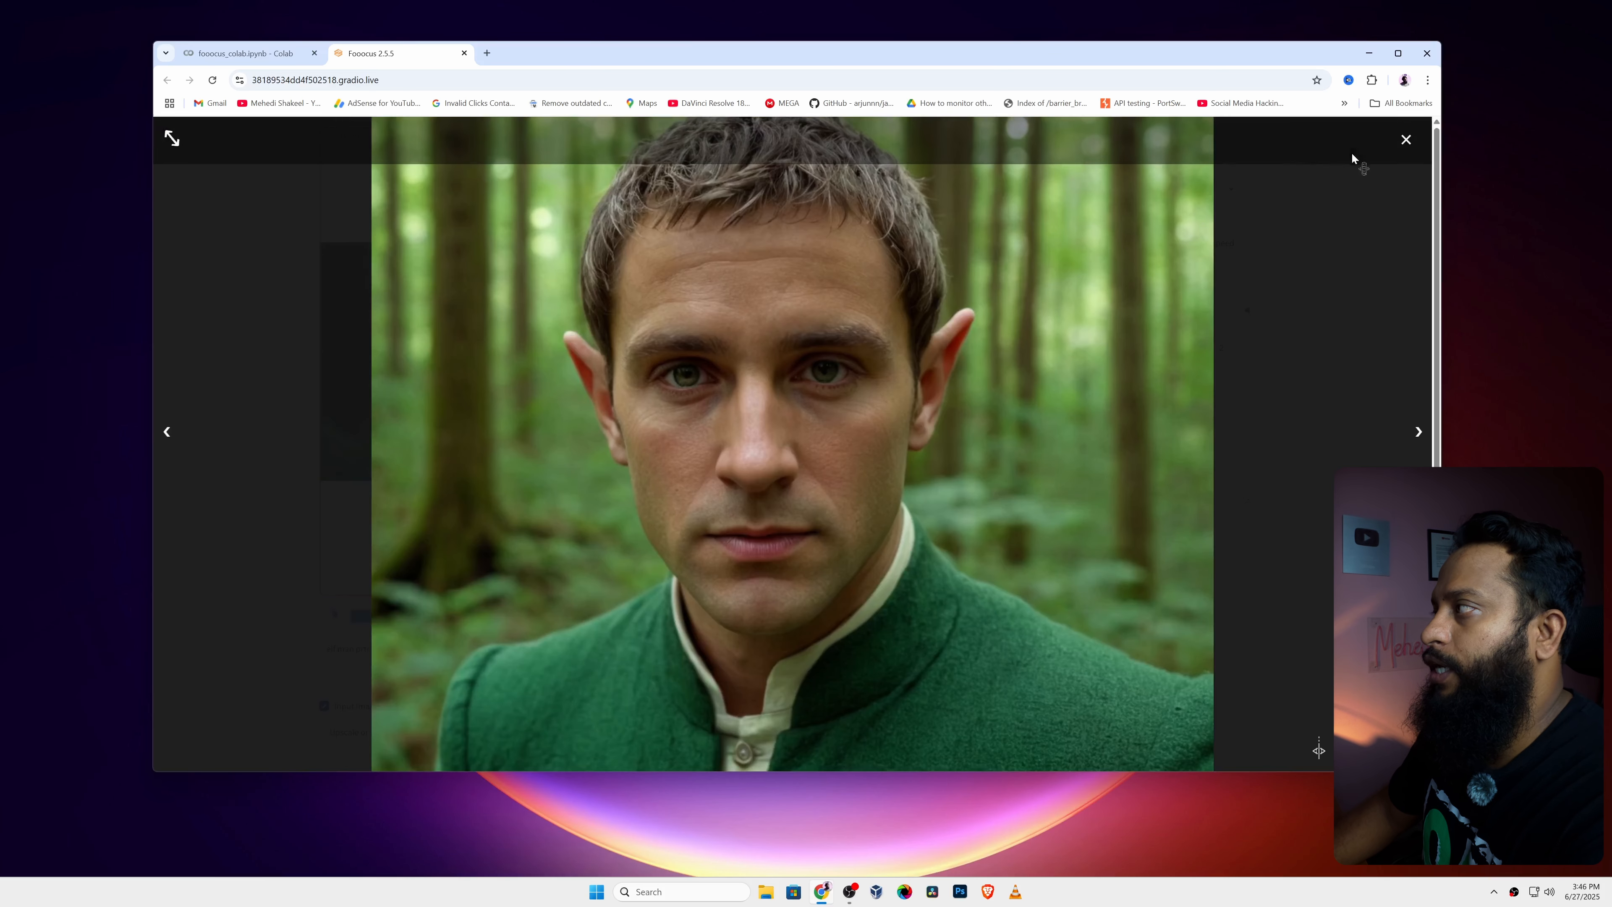